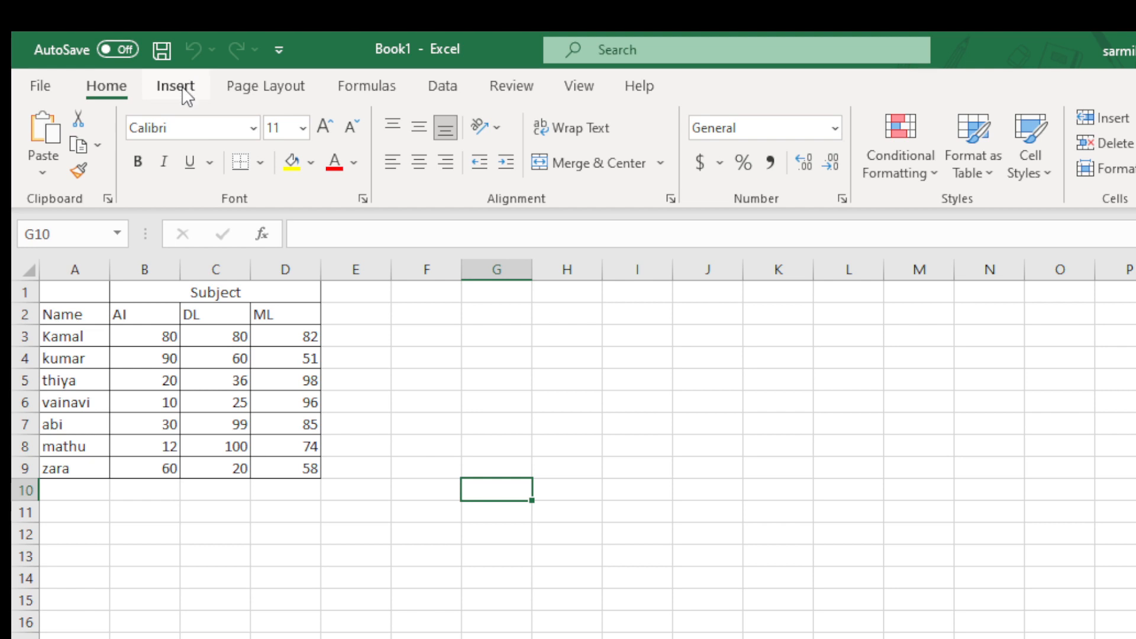
Draw a large rectangle shape on the sheet beside the marks table, starting at cell I4
{"action": "left_click", "coordinate": [183, 87]}
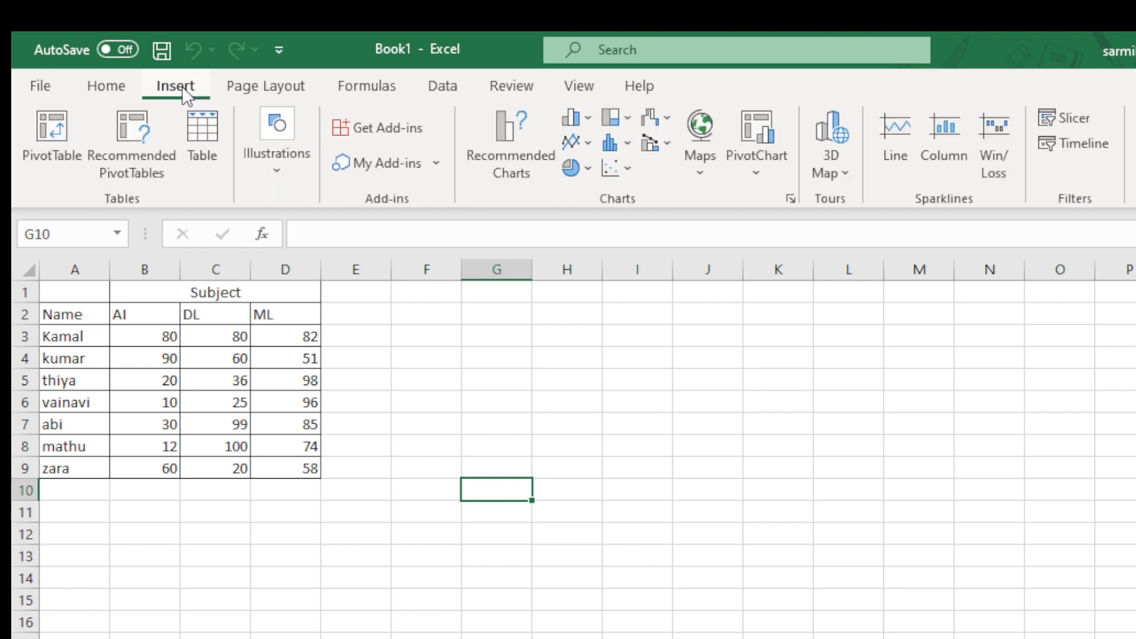
{"action": "left_click", "coordinate": [247, 88]}
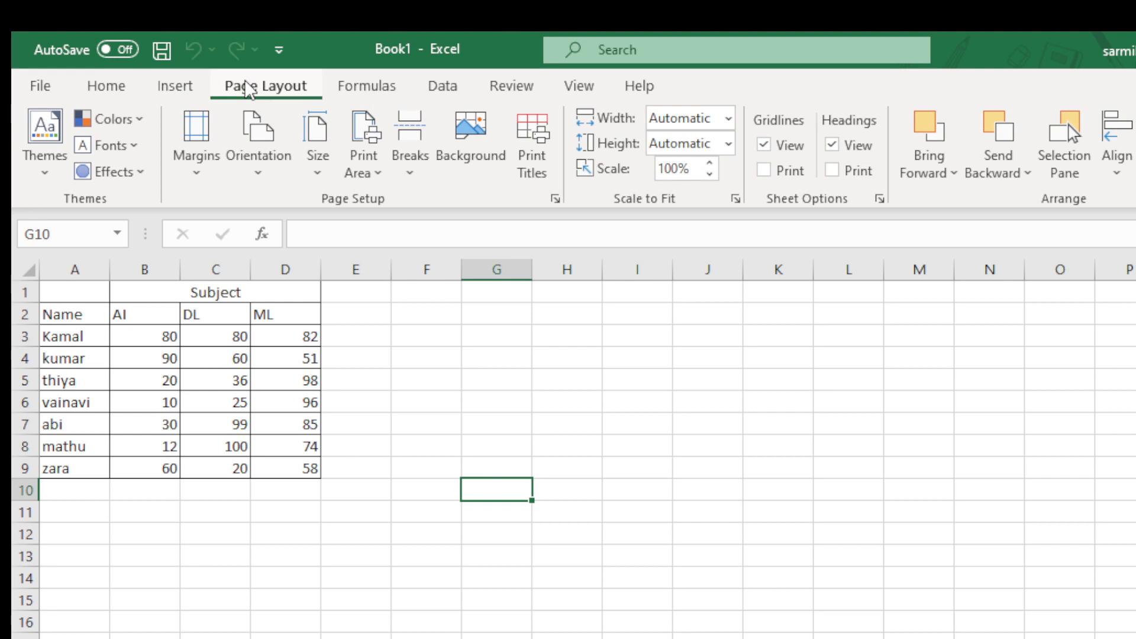
{"action": "left_click", "coordinate": [173, 93]}
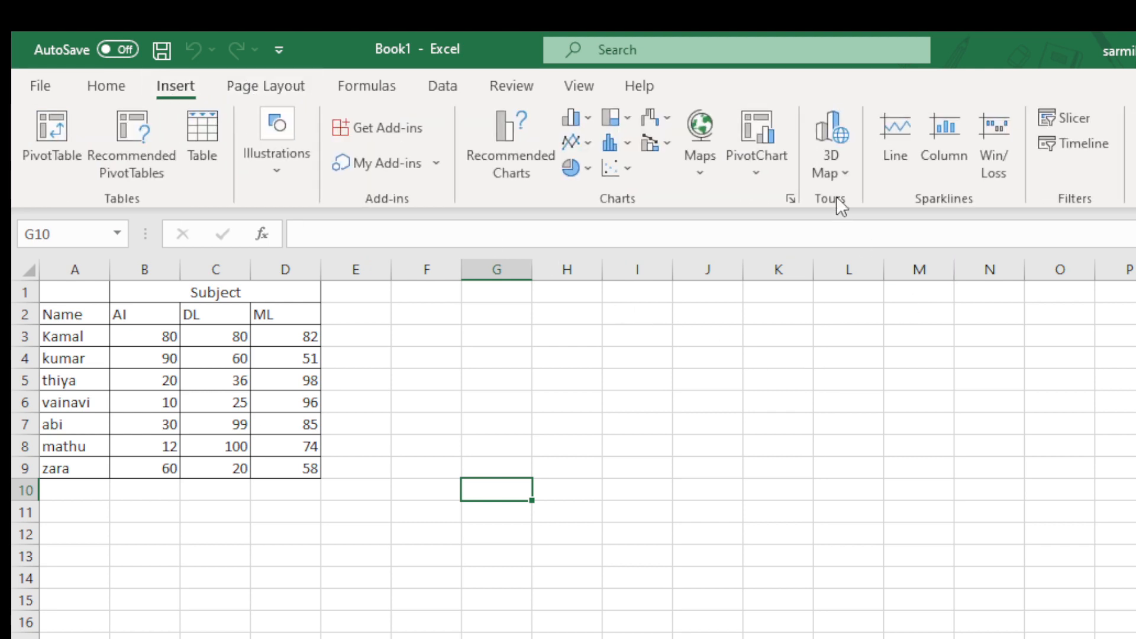
{"action": "left_click", "coordinate": [844, 172]}
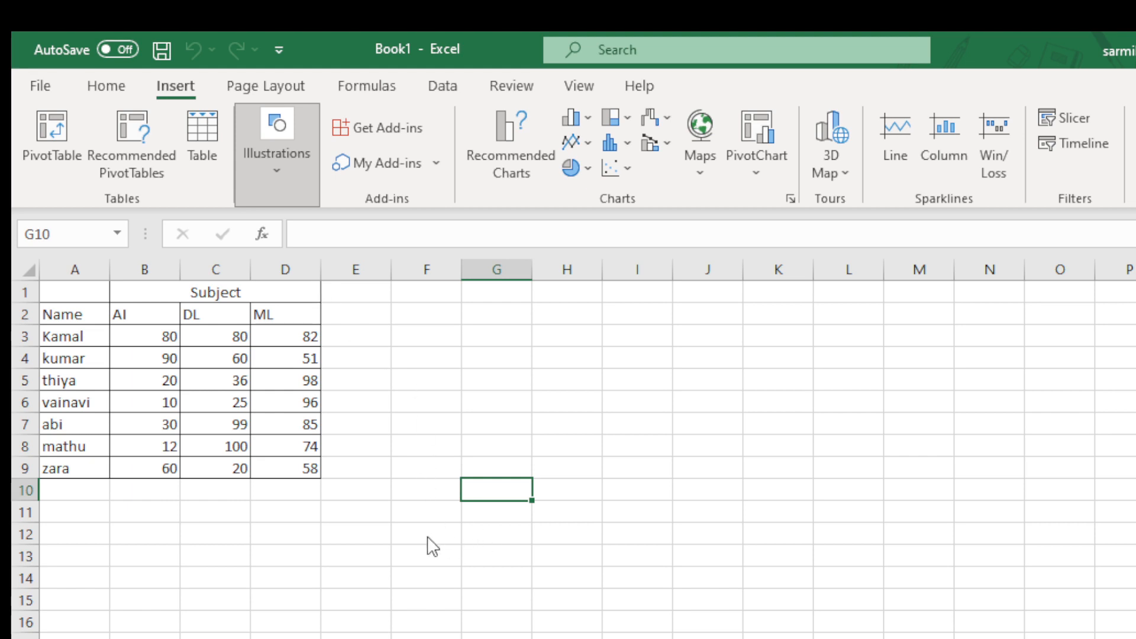
{"action": "left_click_drag", "start_coordinate": [611, 347], "coordinate": [1135, 638]}
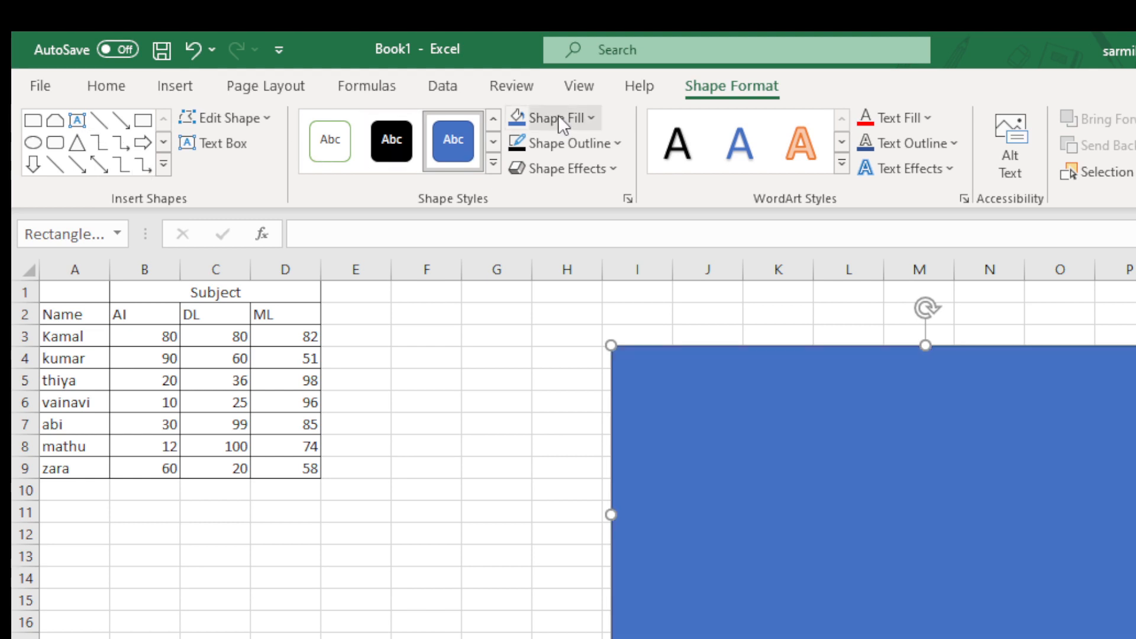
Fill the rectangle with light gray and give it a gold outline
{"action": "left_click", "coordinate": [558, 118]}
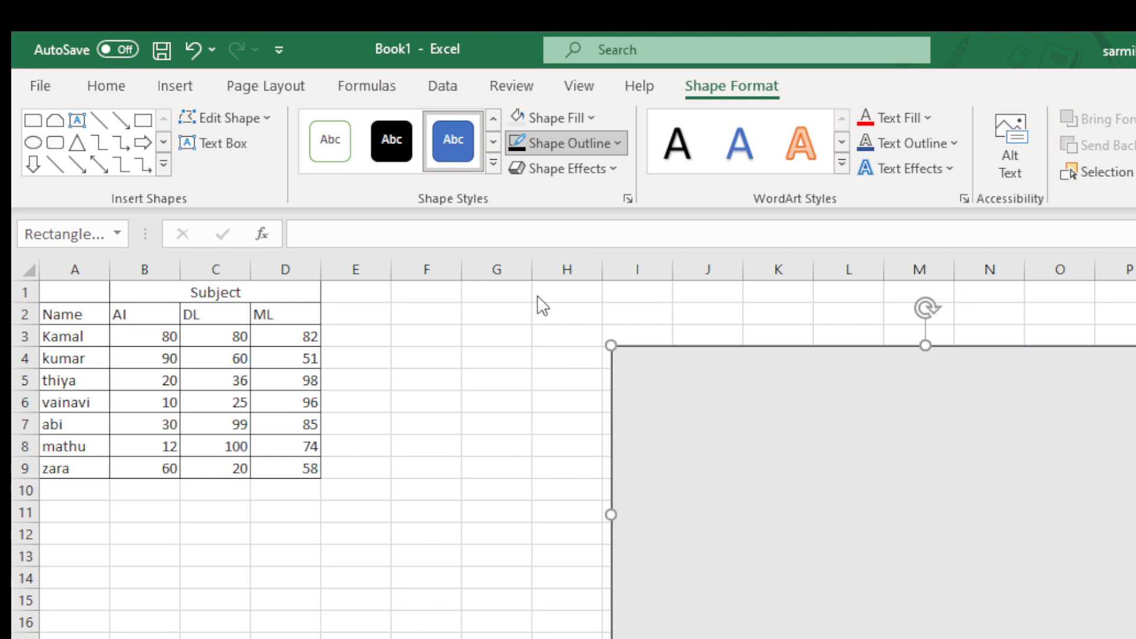
{"action": "left_click", "coordinate": [611, 298]}
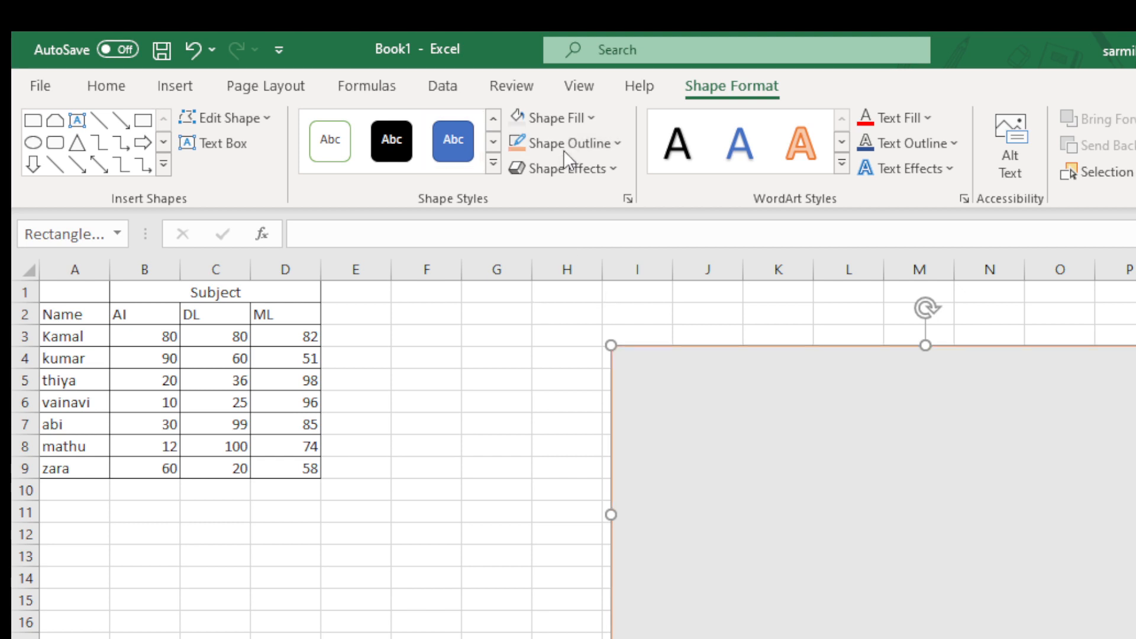
{"action": "left_click", "coordinate": [564, 150]}
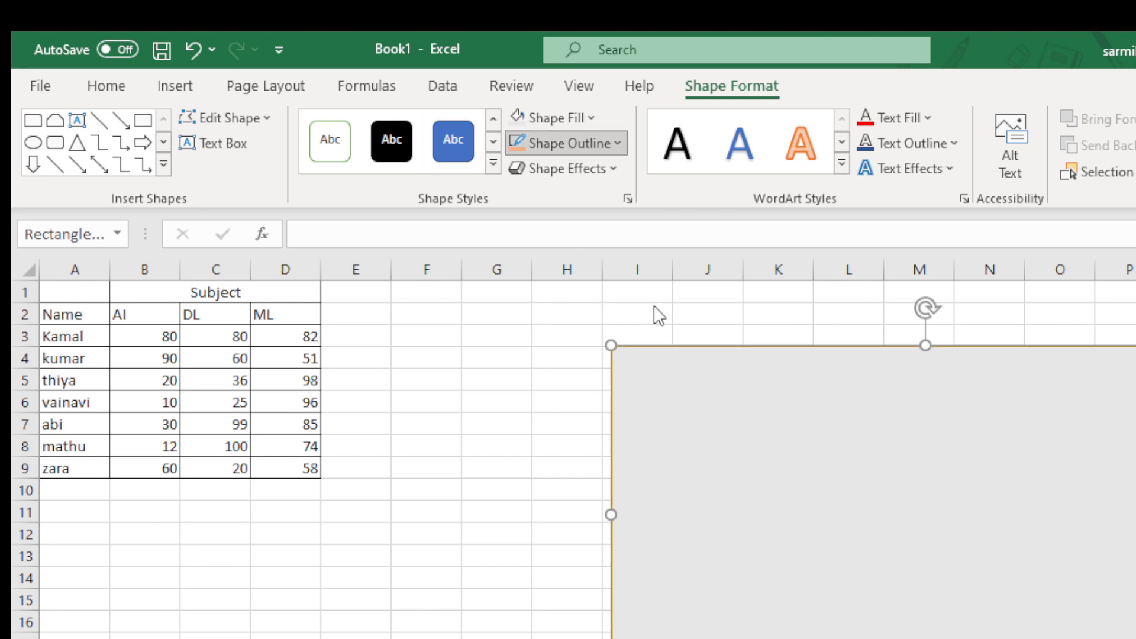
{"action": "left_click", "coordinate": [658, 316]}
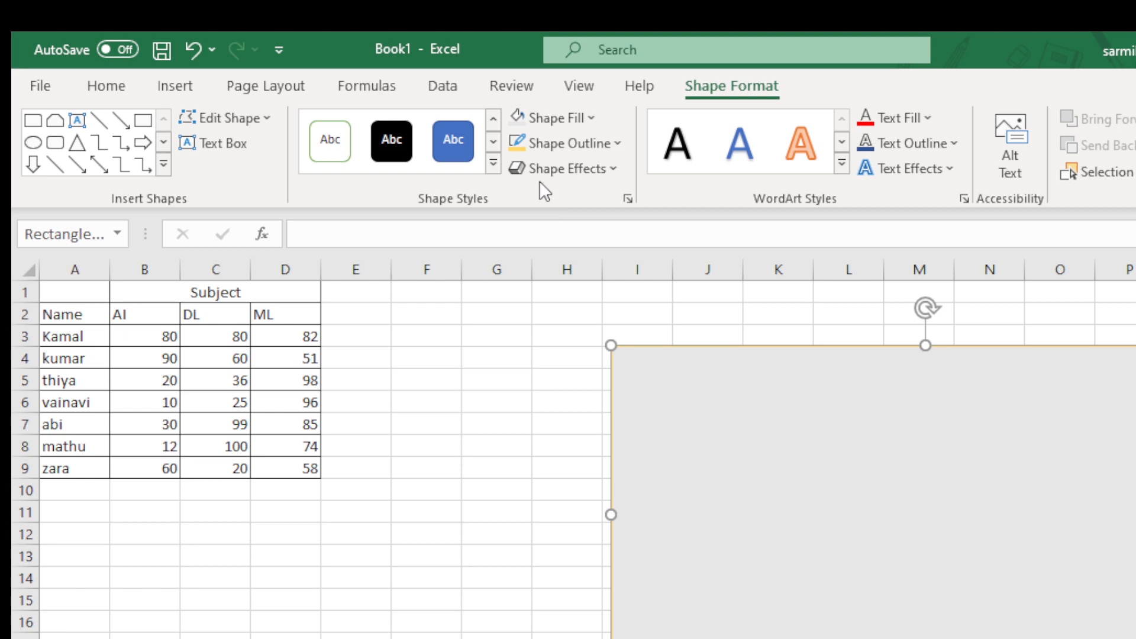
Insert a five-circle cycle SmartArt diagram and move it so its frame starts near cell D8
{"action": "left_click", "coordinate": [171, 87]}
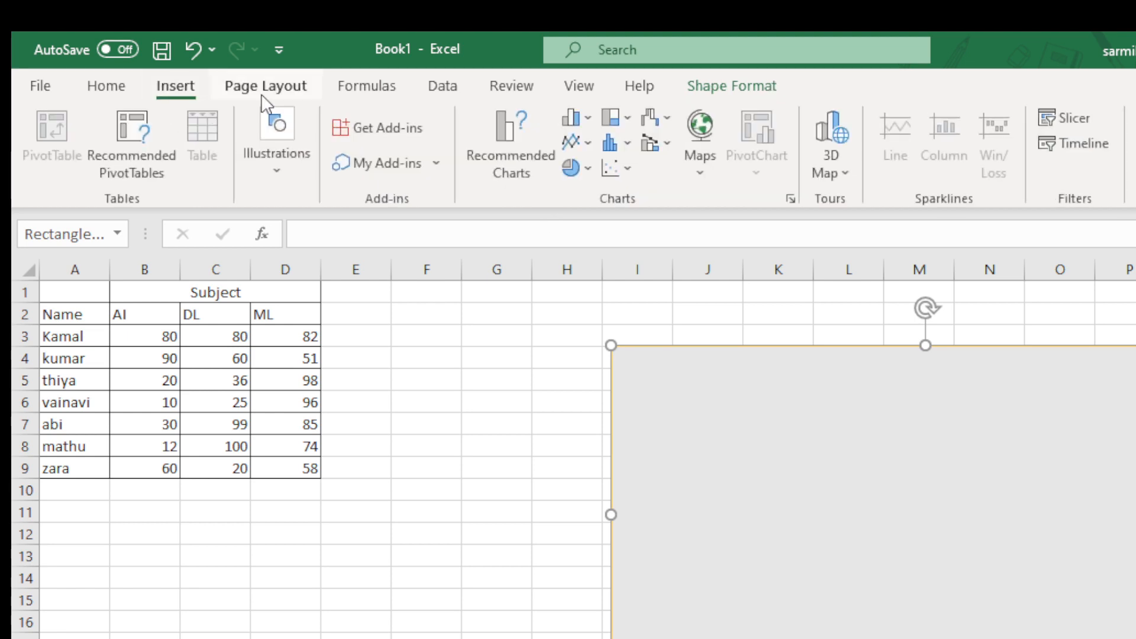
{"action": "left_click", "coordinate": [261, 94]}
{"action": "left_click", "coordinate": [173, 88]}
{"action": "left_click", "coordinate": [275, 176]}
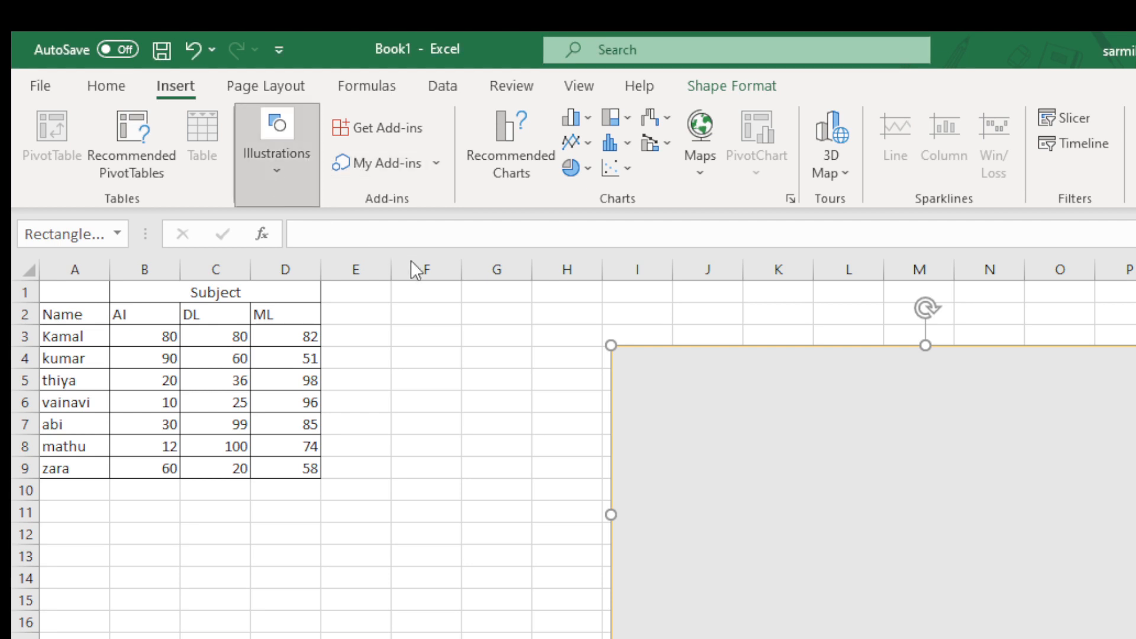
{"action": "left_click", "coordinate": [521, 224]}
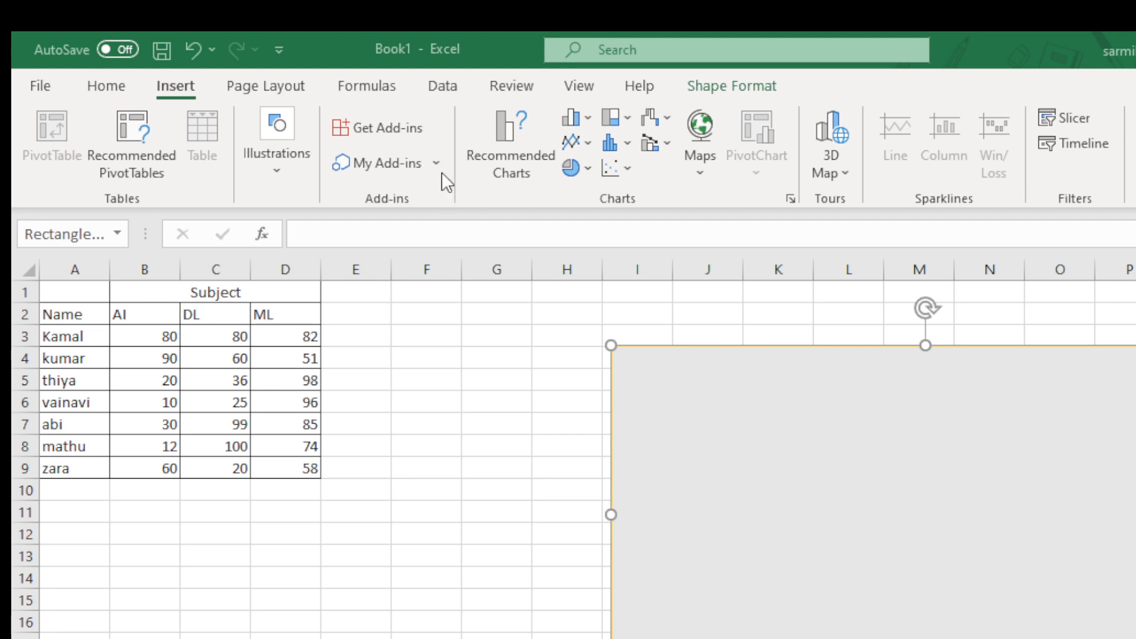
{"action": "left_click", "coordinate": [1003, 554]}
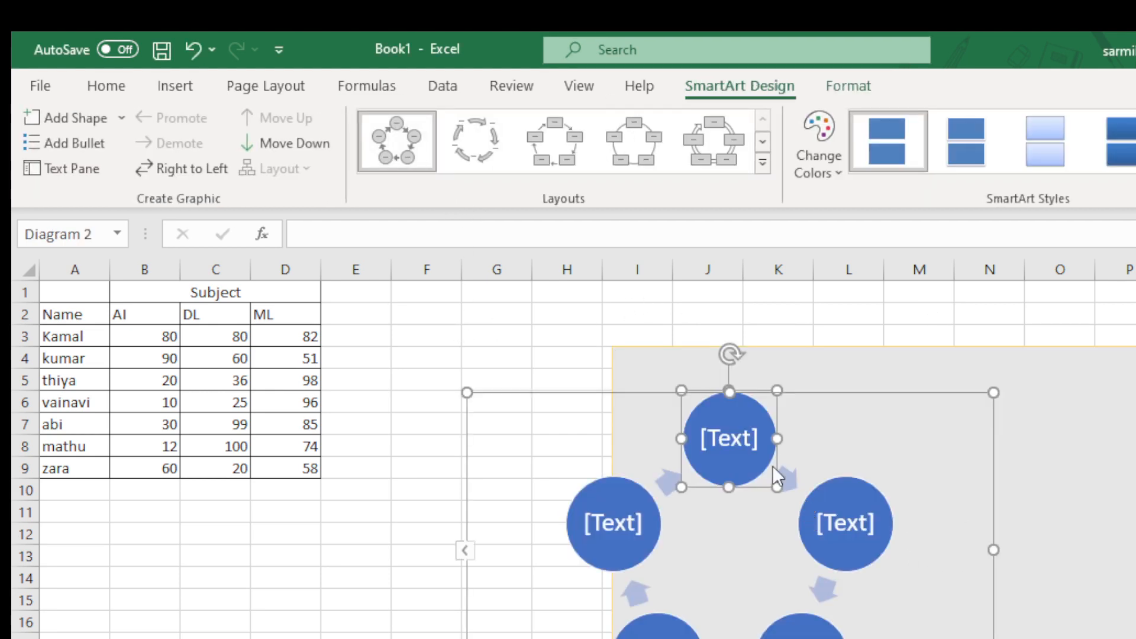
{"action": "left_click_drag", "start_coordinate": [646, 393], "coordinate": [468, 433]}
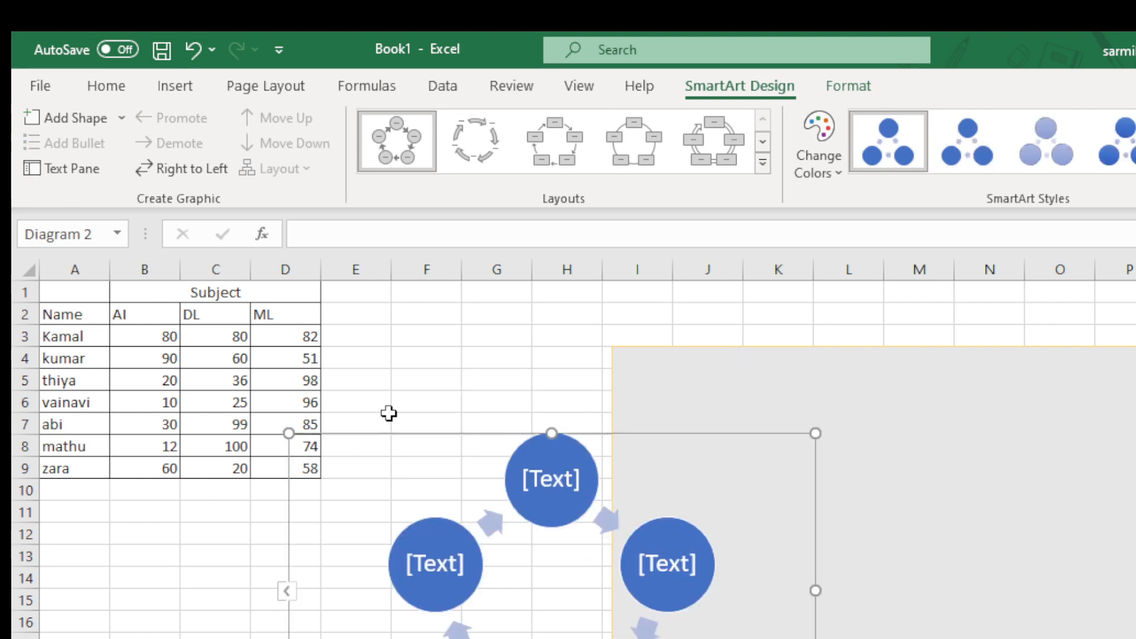
Restyle the SmartArt with white-edged shapes, the cycle layout of rounded boxes and curved arrows, and an orange-to-gray color scheme
{"action": "left_click", "coordinate": [993, 140]}
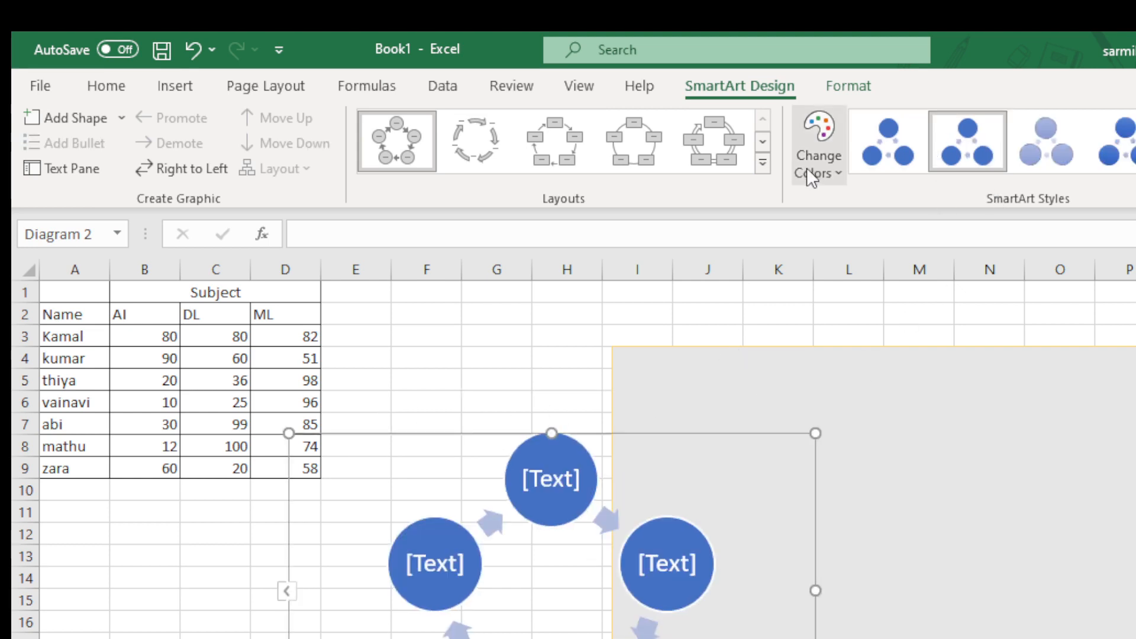
{"action": "left_click", "coordinate": [738, 139]}
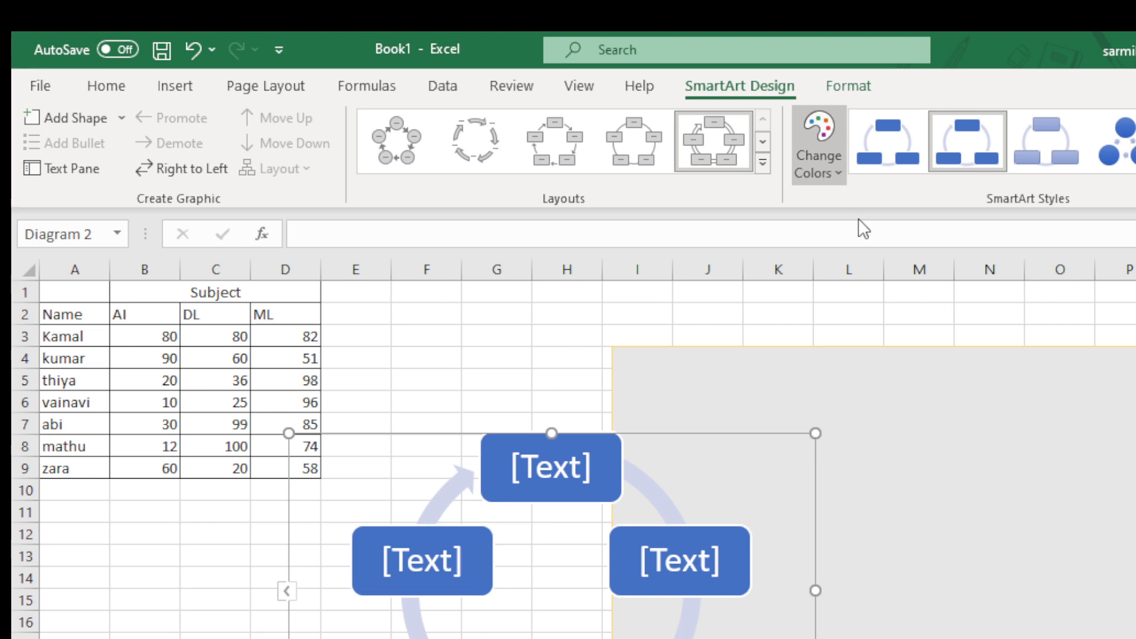
{"action": "left_click", "coordinate": [937, 544]}
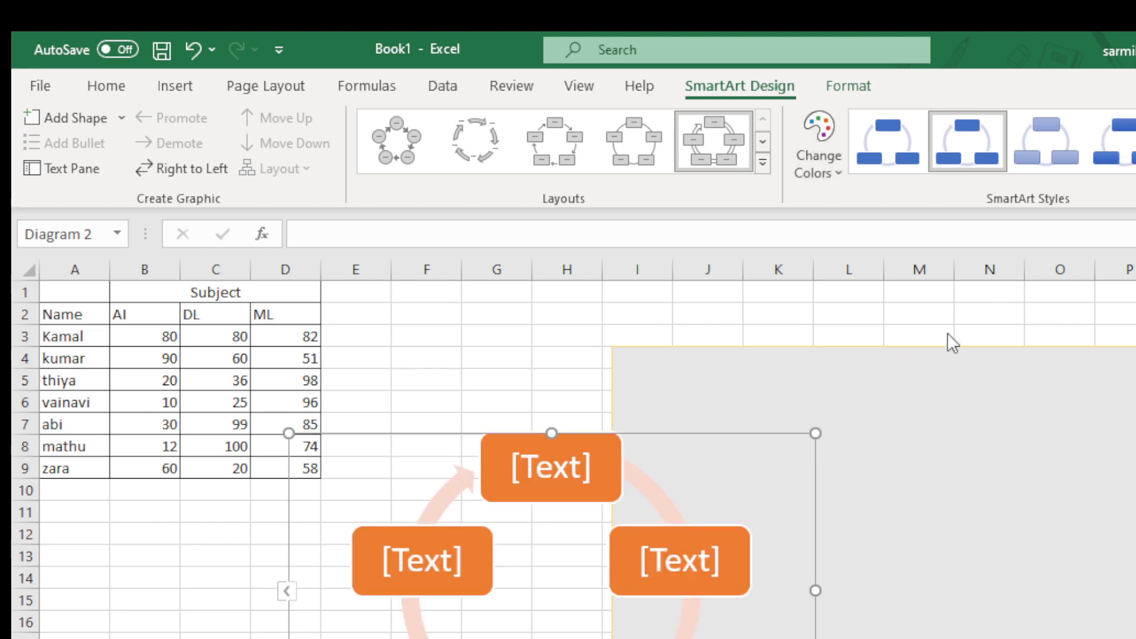
{"action": "scroll", "coordinate": [925, 424], "scroll_direction": "down", "scroll_amount": 1}
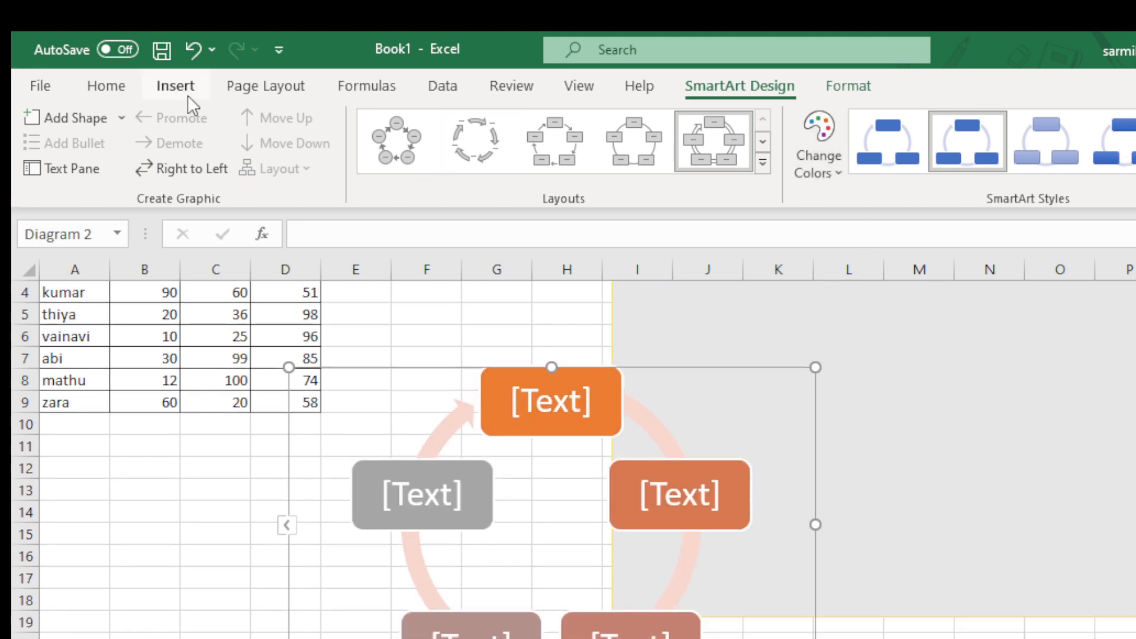
Insert a screenshot of the desktop over the diagram, reposition it, and delete it
{"action": "left_click", "coordinate": [173, 95]}
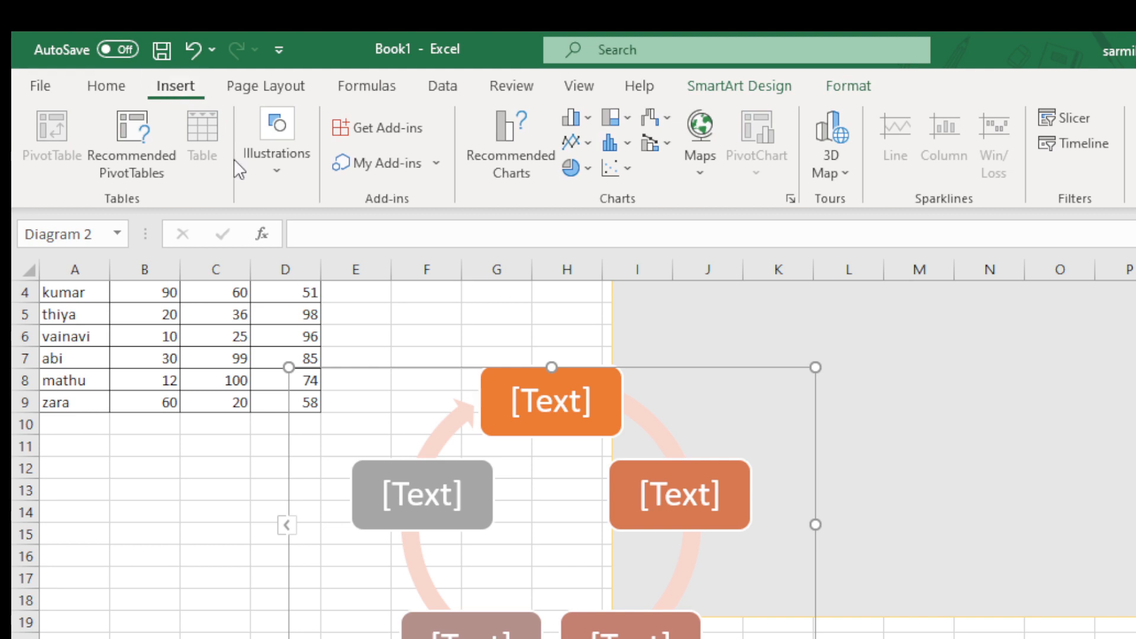
{"action": "left_click", "coordinate": [282, 158]}
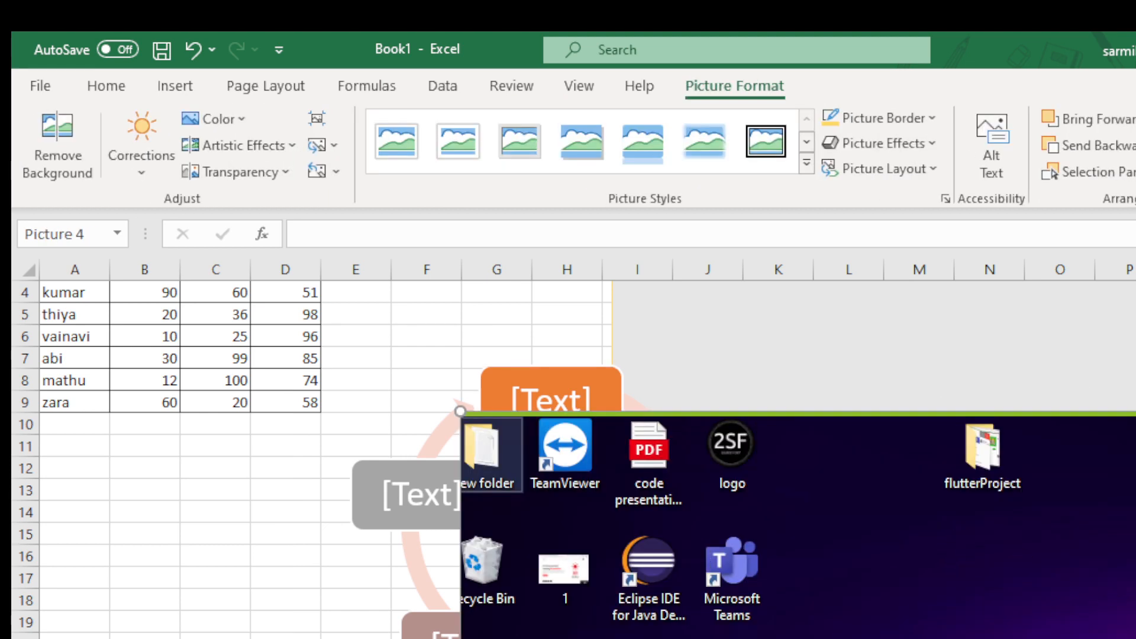
{"action": "left_click_drag", "start_coordinate": [960, 535], "coordinate": [776, 620]}
{"action": "key", "text": "Delete"}
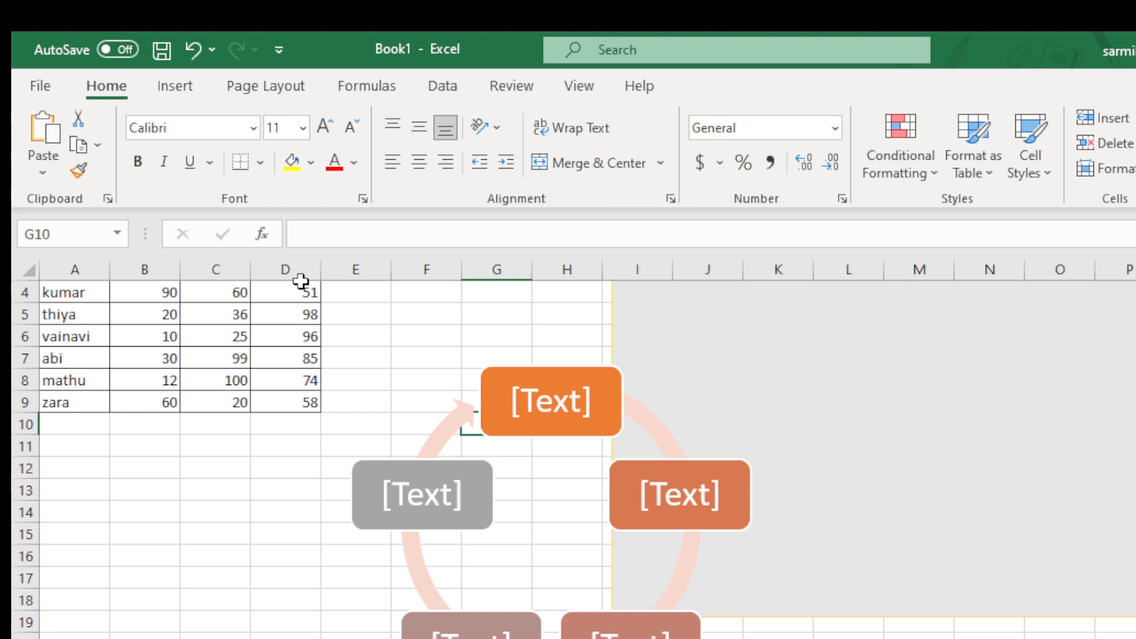
Insert the symbols ∞ and Ω into cell A24 below the diagram
{"action": "left_click", "coordinate": [185, 93]}
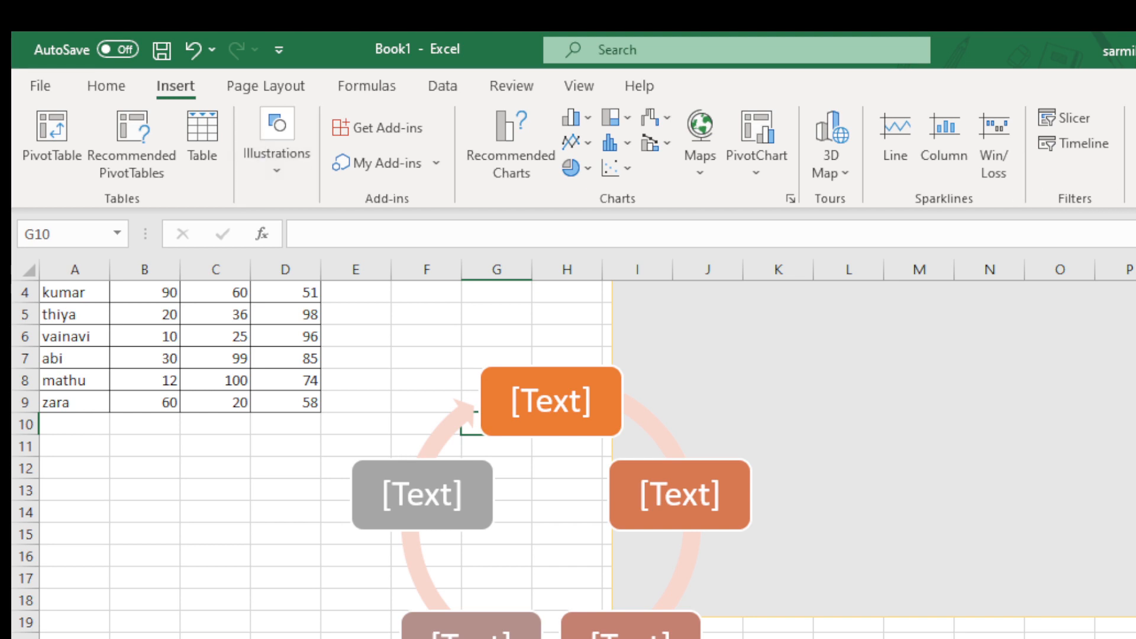
{"action": "scroll", "coordinate": [1087, 484], "scroll_direction": "down", "scroll_amount": 3}
{"action": "left_click", "coordinate": [196, 548]}
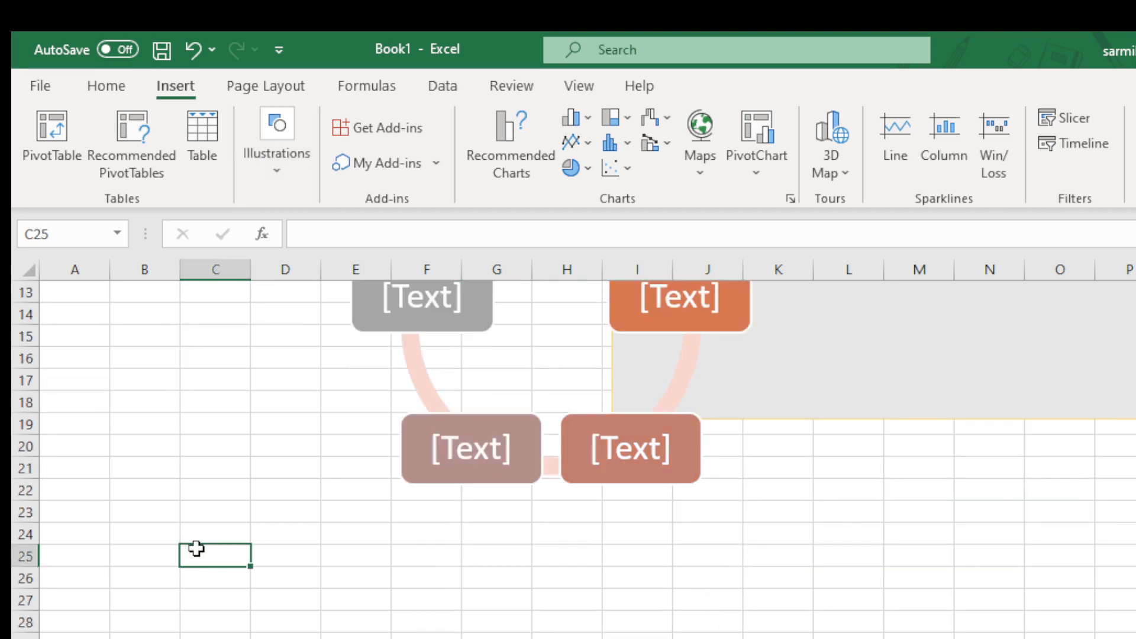
{"action": "left_click", "coordinate": [69, 534]}
{"action": "double_click", "coordinate": [71, 533]}
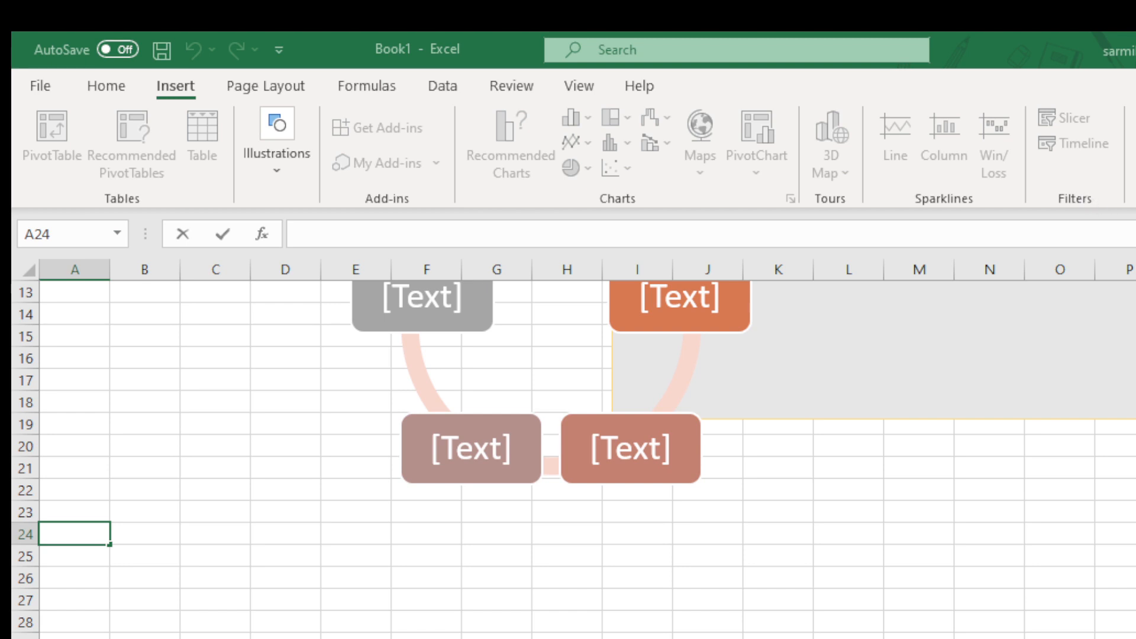
{"action": "type", "text": "∞"}
{"action": "type", "text": "Ω"}
{"action": "left_click", "coordinate": [117, 515]}
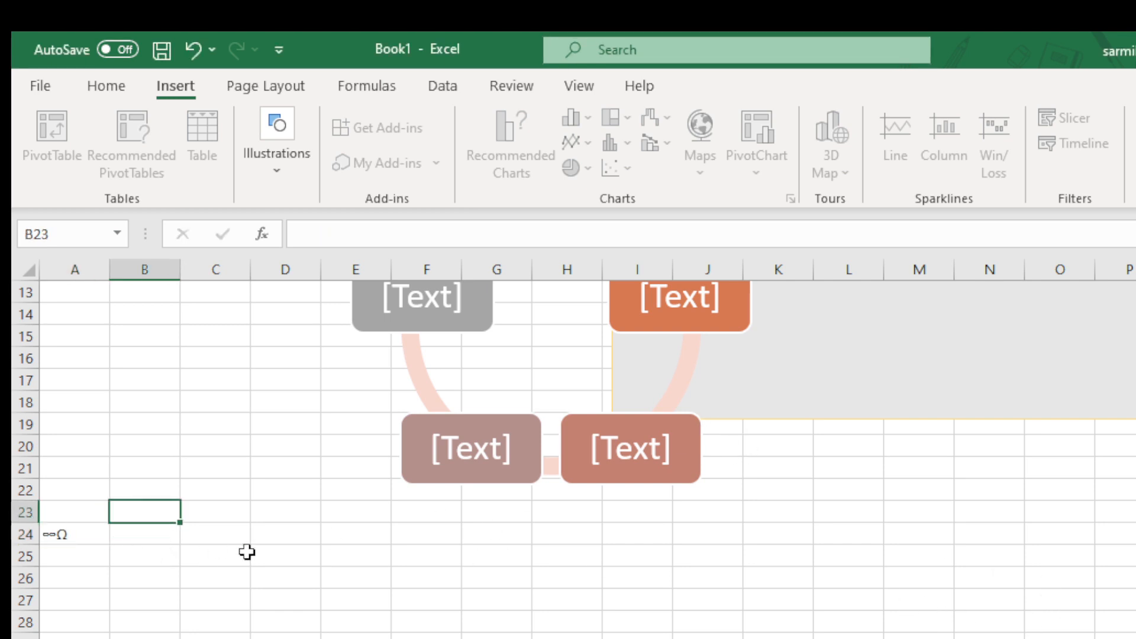
Insert the symbol ∏ into cell D25
{"action": "left_click", "coordinate": [267, 555]}
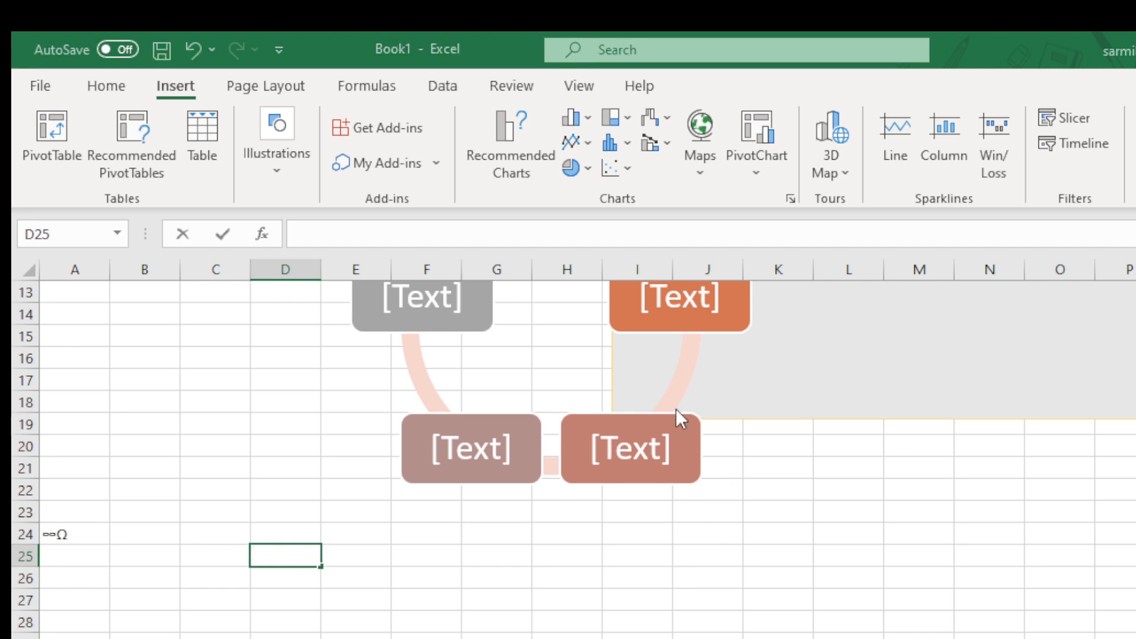
{"action": "type", "text": "∏"}
{"action": "left_click", "coordinate": [1037, 610]}
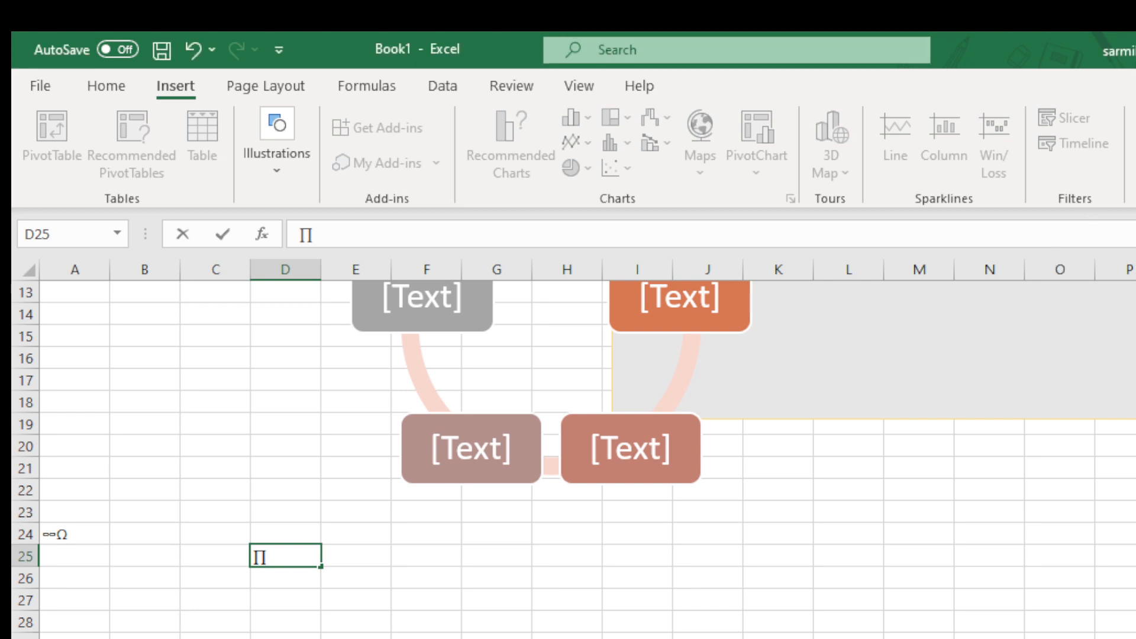
Insert the quadratic formula as an equation and place its enlarged box at row 28, spanning columns A to D
{"action": "left_click", "coordinate": [402, 536]}
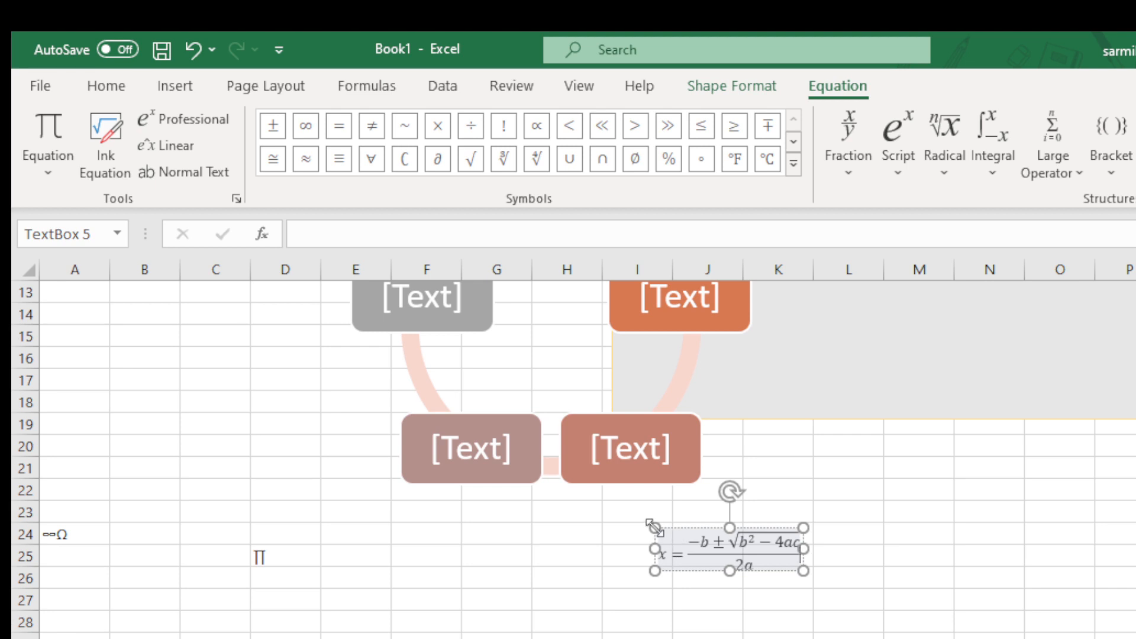
{"action": "left_click_drag", "start_coordinate": [654, 527], "coordinate": [542, 519]}
{"action": "left_click_drag", "start_coordinate": [669, 573], "coordinate": [671, 627]}
{"action": "left_click_drag", "start_coordinate": [712, 525], "coordinate": [205, 625]}
{"action": "left_click", "coordinate": [160, 622]}
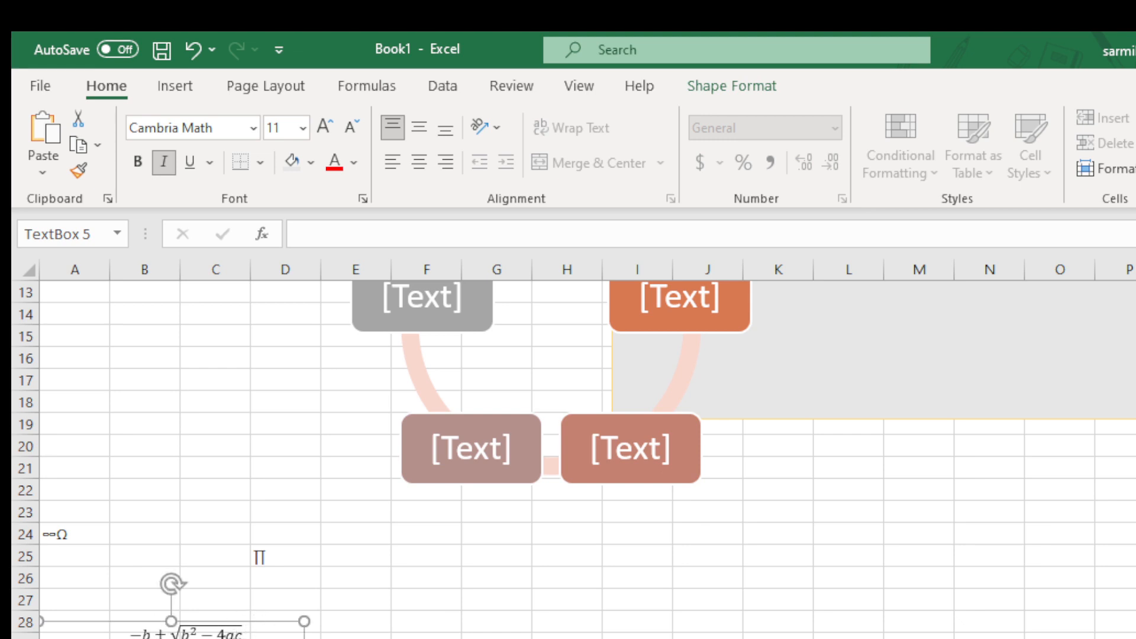
{"action": "left_click", "coordinate": [408, 598]}
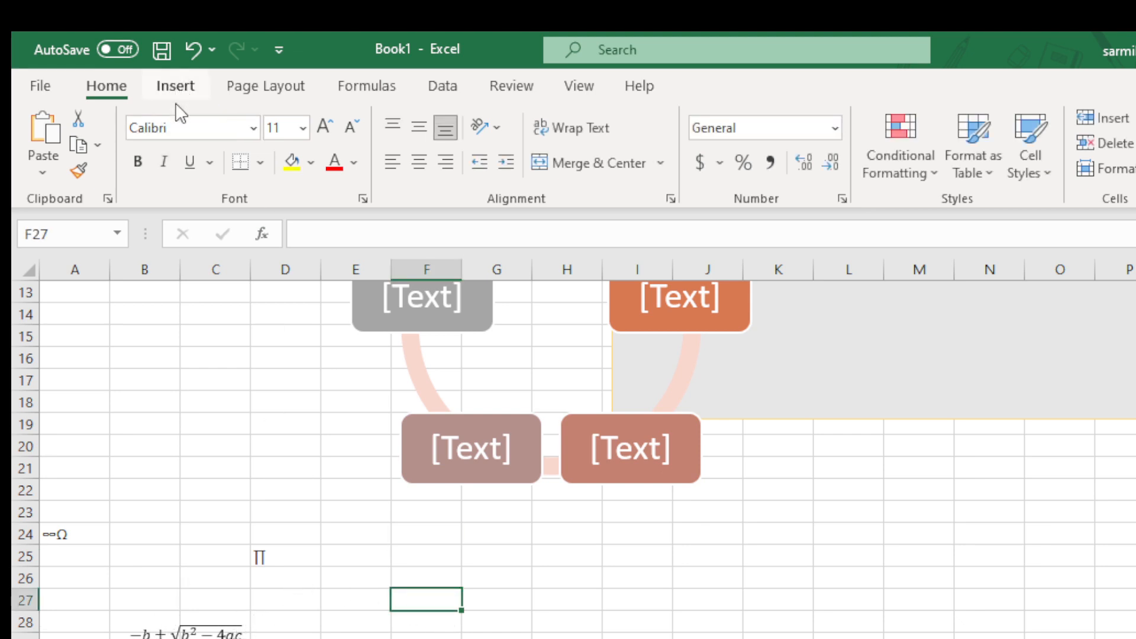
Insert the equation x = x² + √4ΛH as a separate object near cell J23
{"action": "left_click", "coordinate": [170, 86]}
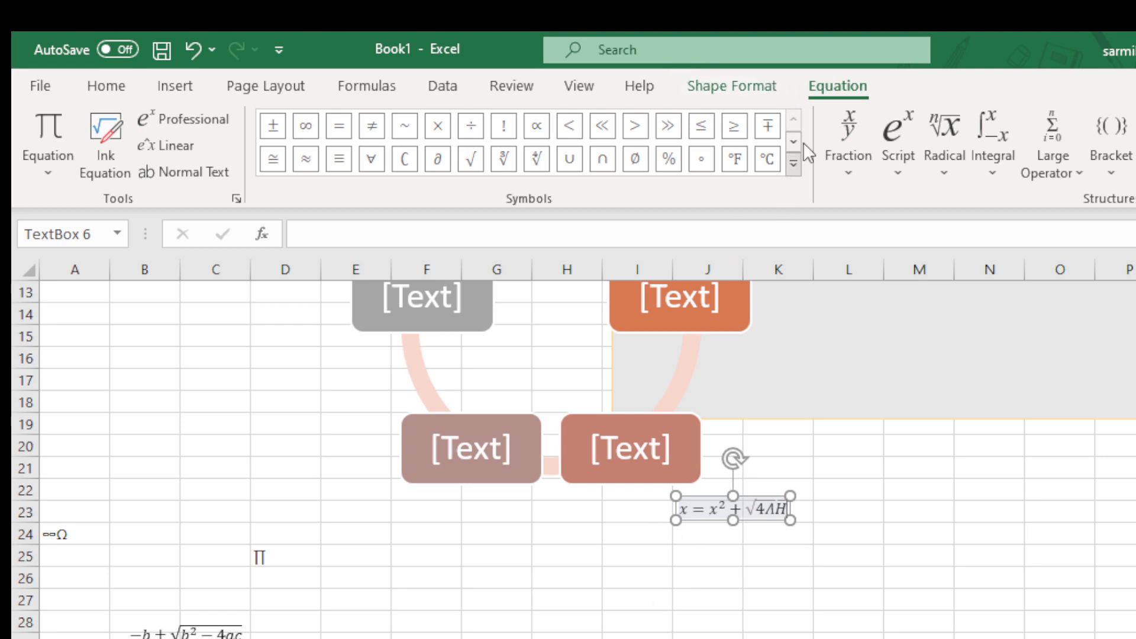
{"action": "left_click", "coordinate": [733, 87]}
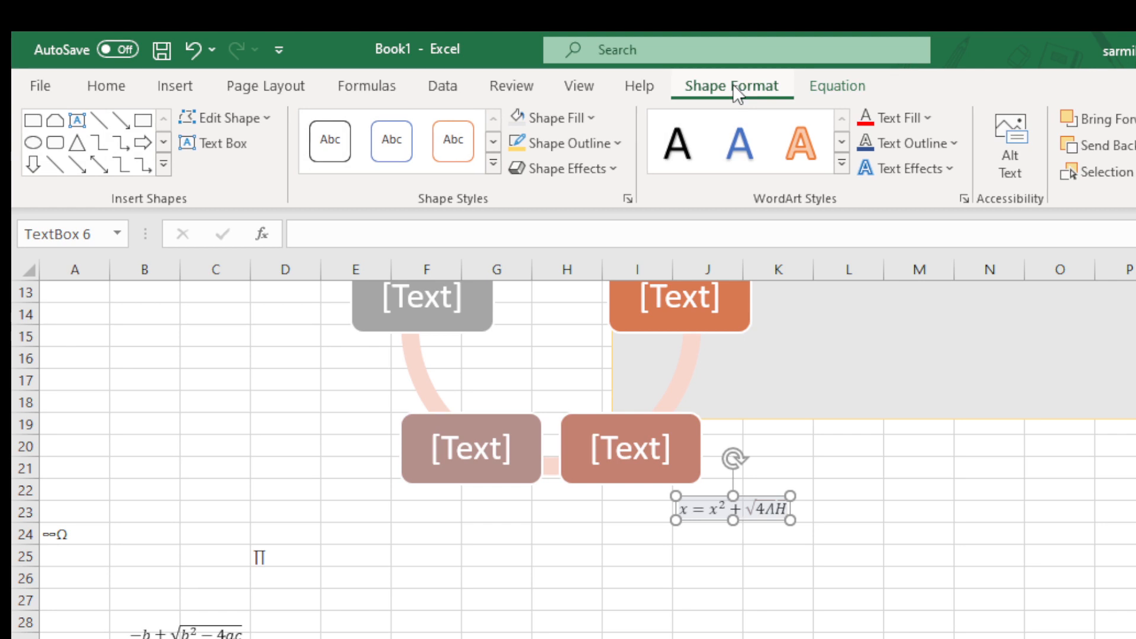
{"action": "left_click", "coordinate": [837, 87]}
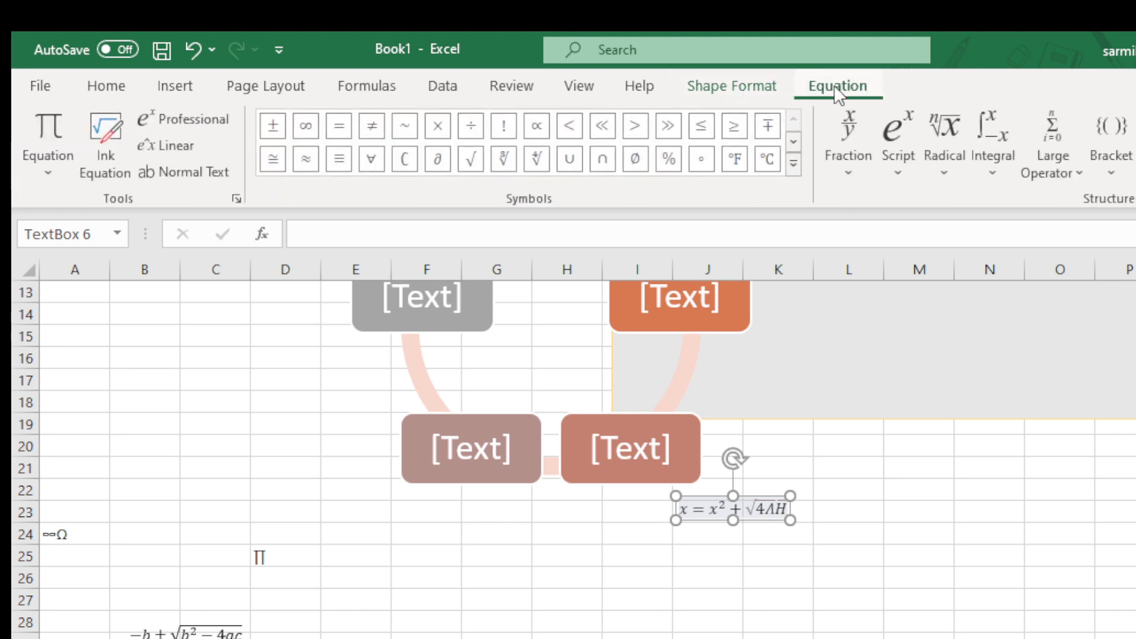
{"action": "left_click", "coordinate": [681, 87]}
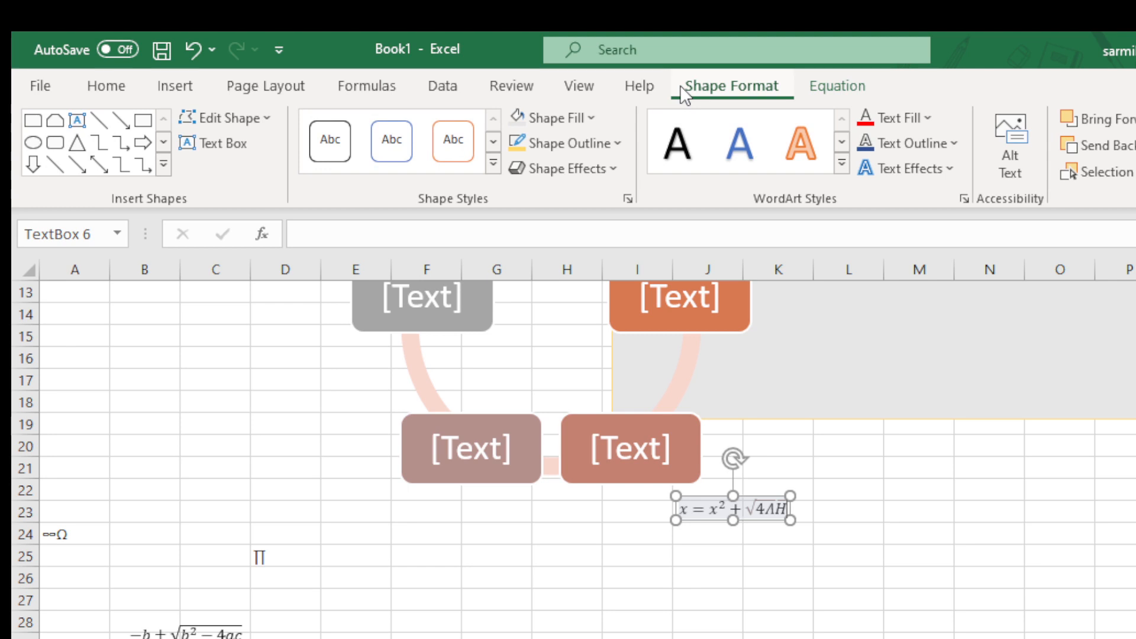
{"action": "key", "text": "ctrl+a"}
{"action": "left_click", "coordinate": [783, 578]}
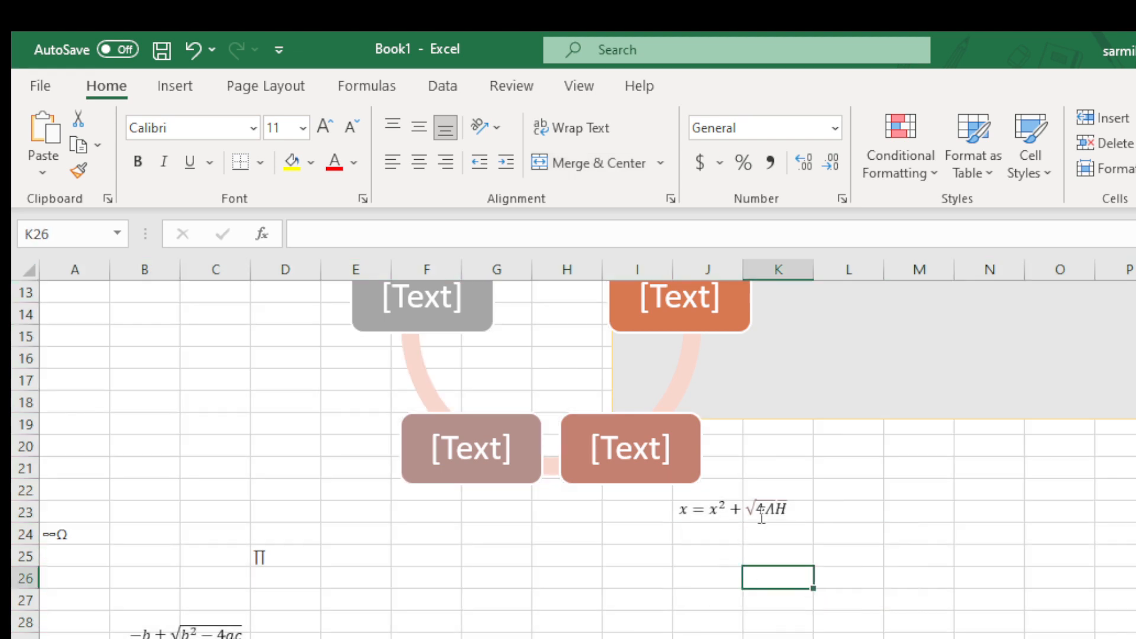
Give the equation box near cell J23 a red fill
{"action": "left_click", "coordinate": [762, 516]}
{"action": "left_click", "coordinate": [779, 509]}
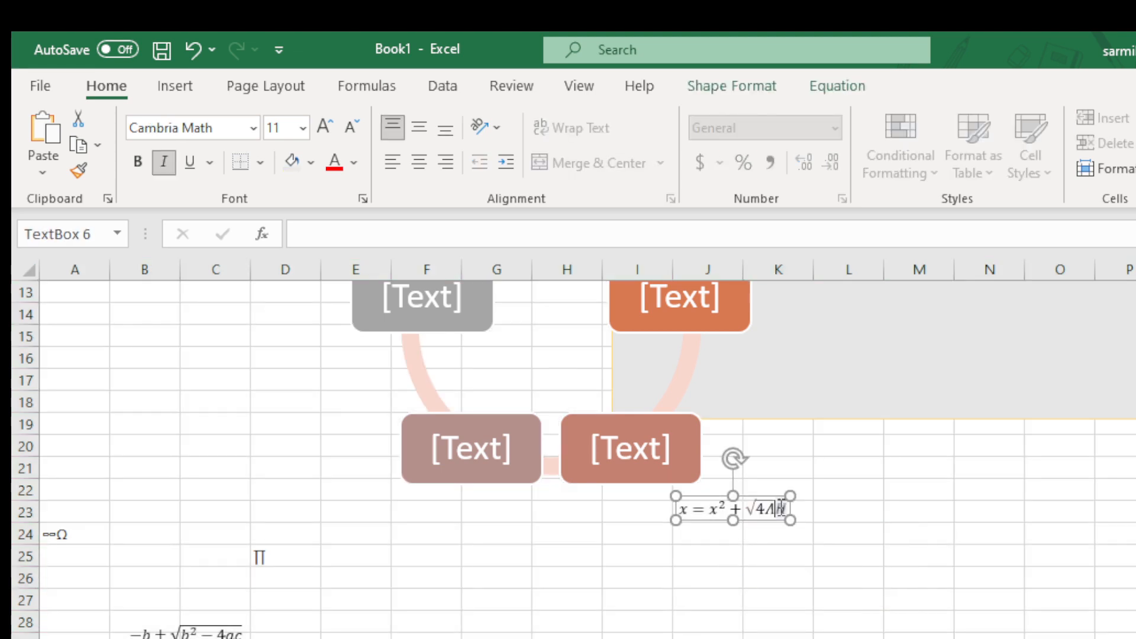
{"action": "key", "text": "ctrl+a"}
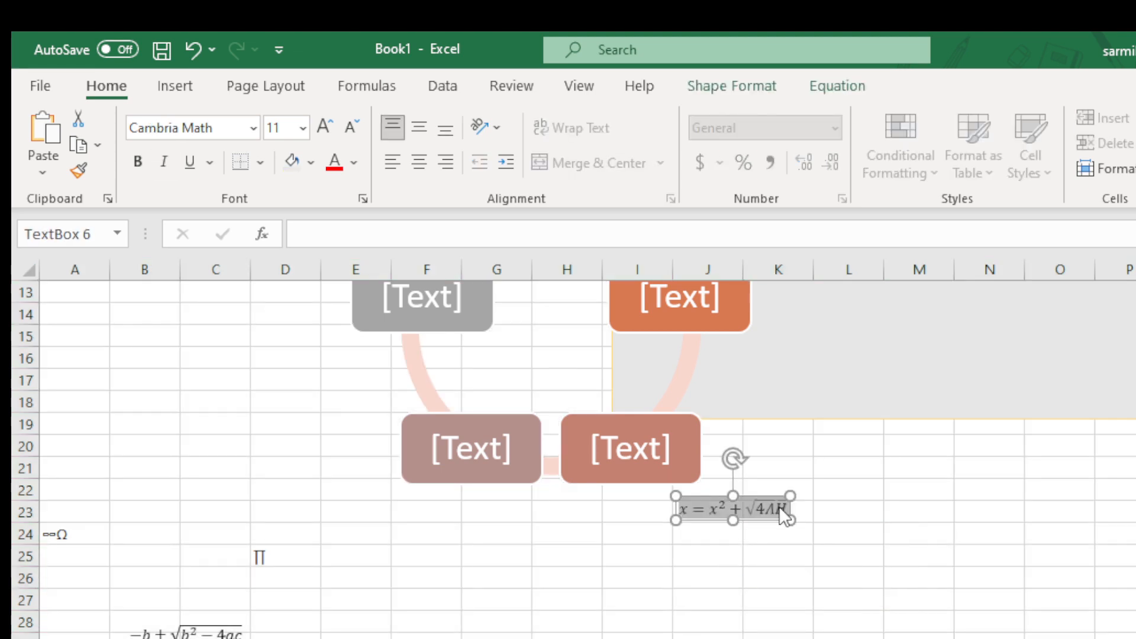
{"action": "left_click", "coordinate": [721, 88]}
{"action": "left_click", "coordinate": [568, 112]}
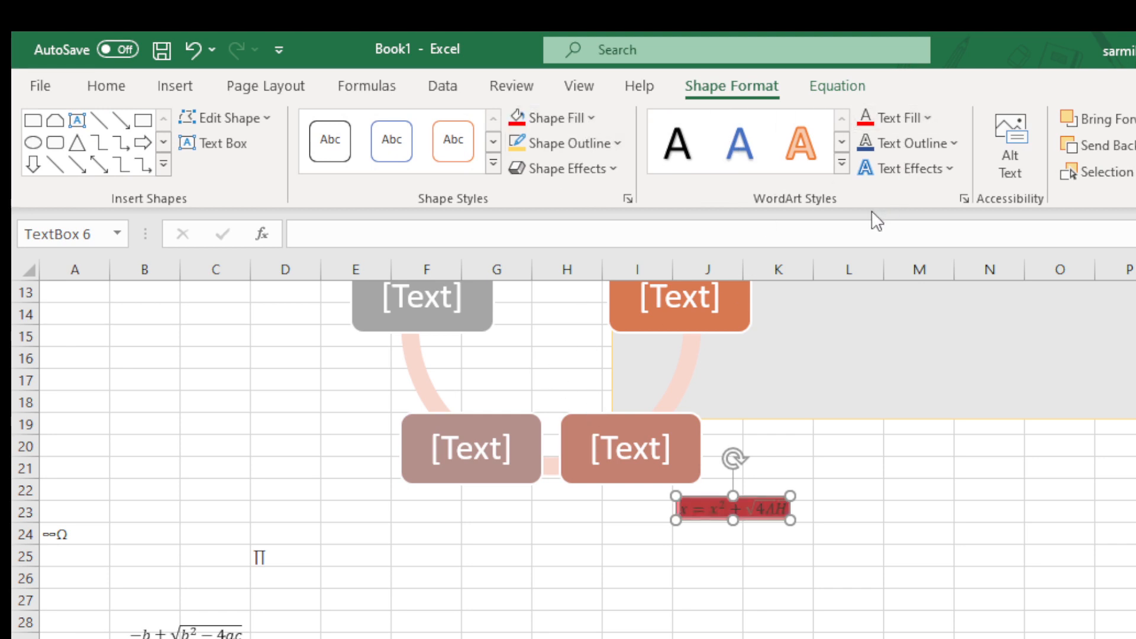
Enlarge the equation's font size to 32
{"action": "left_click", "coordinate": [101, 86]}
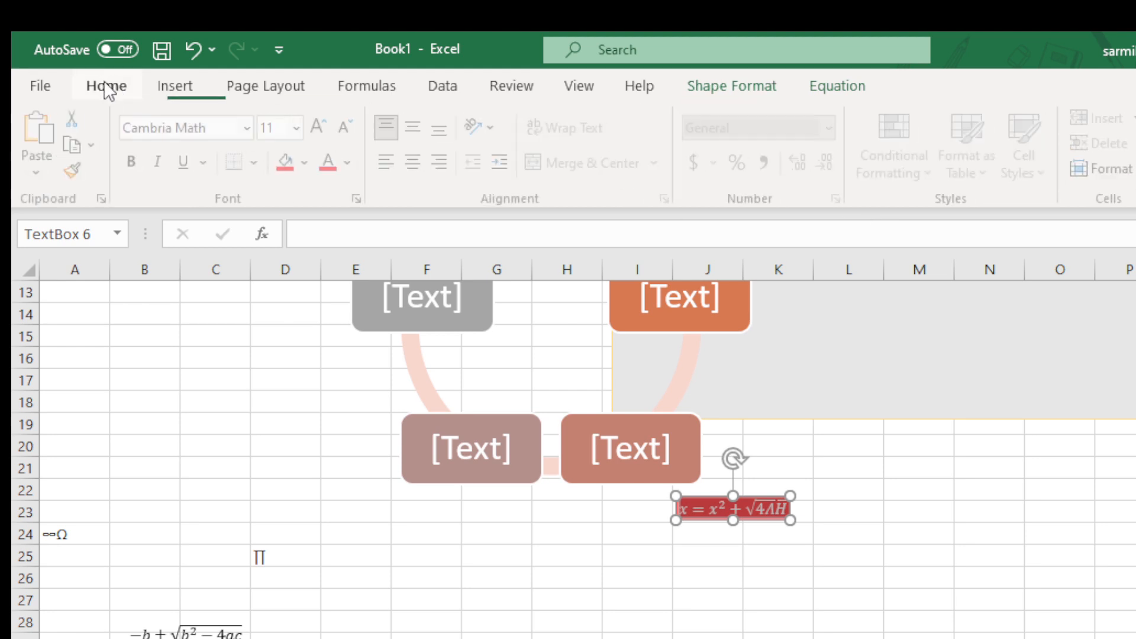
{"action": "left_click", "coordinate": [318, 127]}
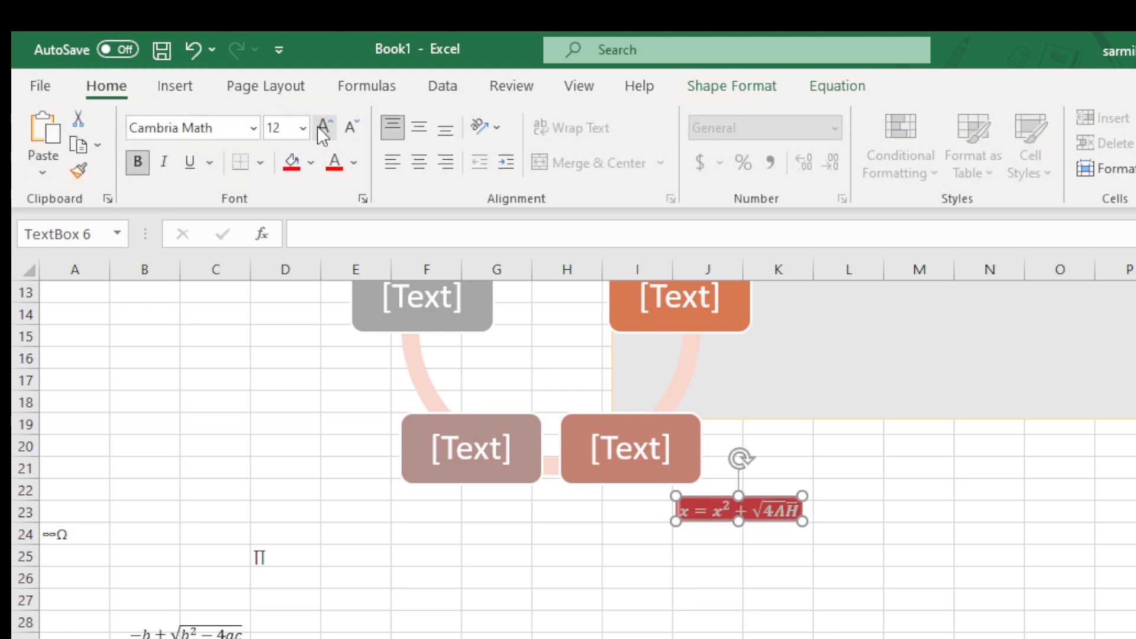
{"action": "left_click", "coordinate": [317, 127]}
{"action": "left_click", "coordinate": [318, 127]}
{"action": "left_click", "coordinate": [318, 126]}
{"action": "left_click", "coordinate": [317, 127]}
{"action": "left_click", "coordinate": [318, 126]}
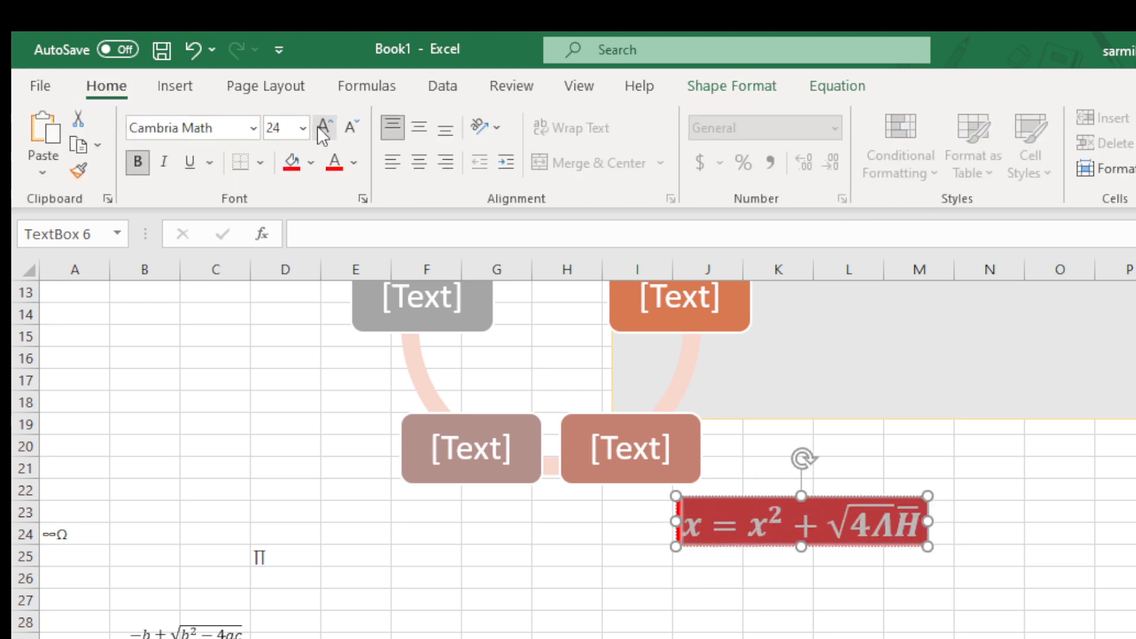
Add the symbols !, >, ≤ and − after the H in the red equation
{"action": "left_click", "coordinate": [736, 88]}
{"action": "left_click", "coordinate": [837, 87]}
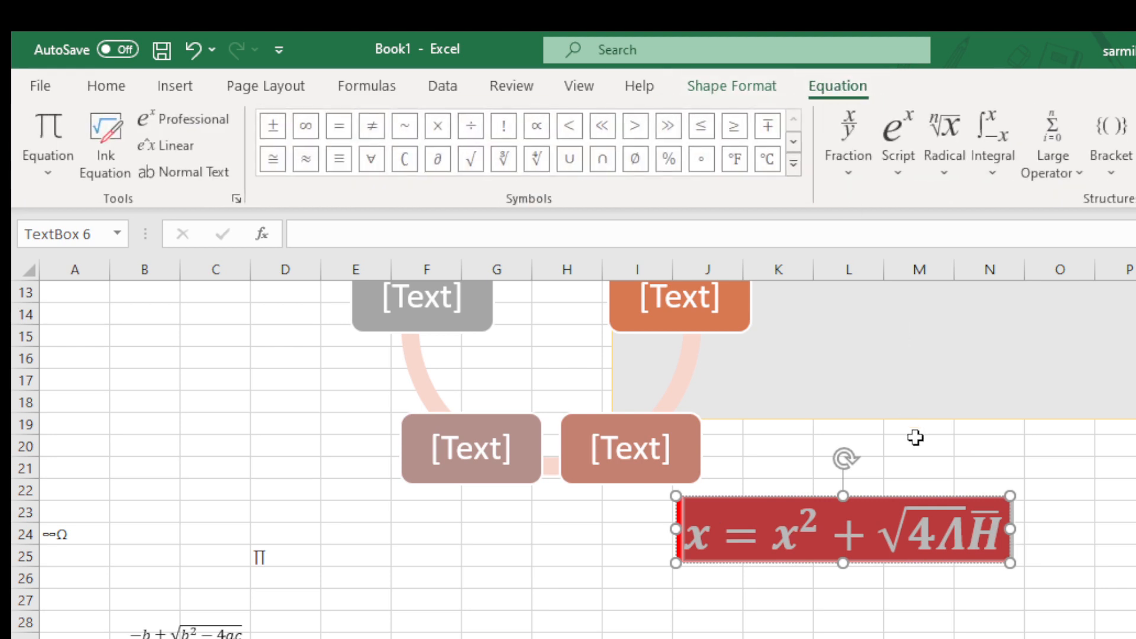
{"action": "left_click", "coordinate": [979, 542]}
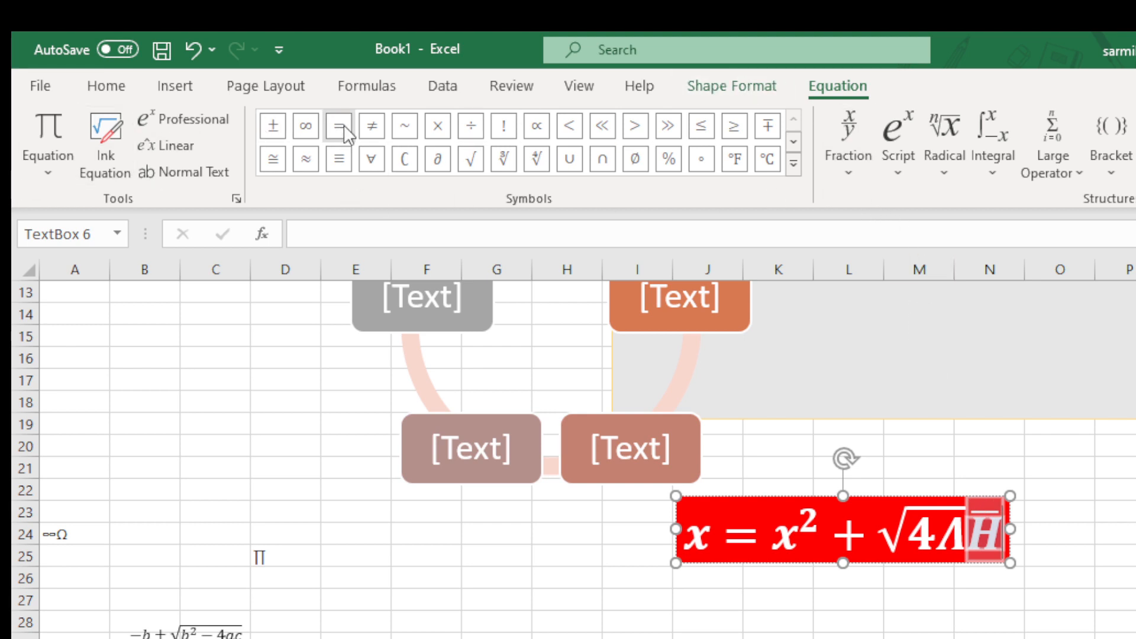
{"action": "left_click", "coordinate": [505, 128]}
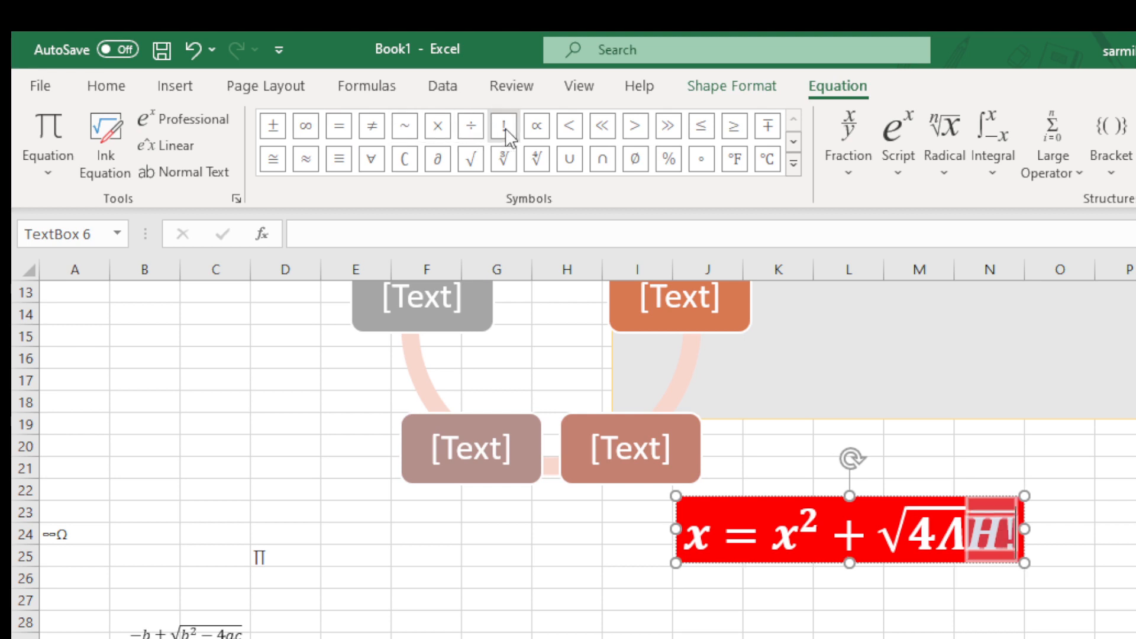
{"action": "left_click", "coordinate": [633, 128]}
{"action": "left_click", "coordinate": [702, 134]}
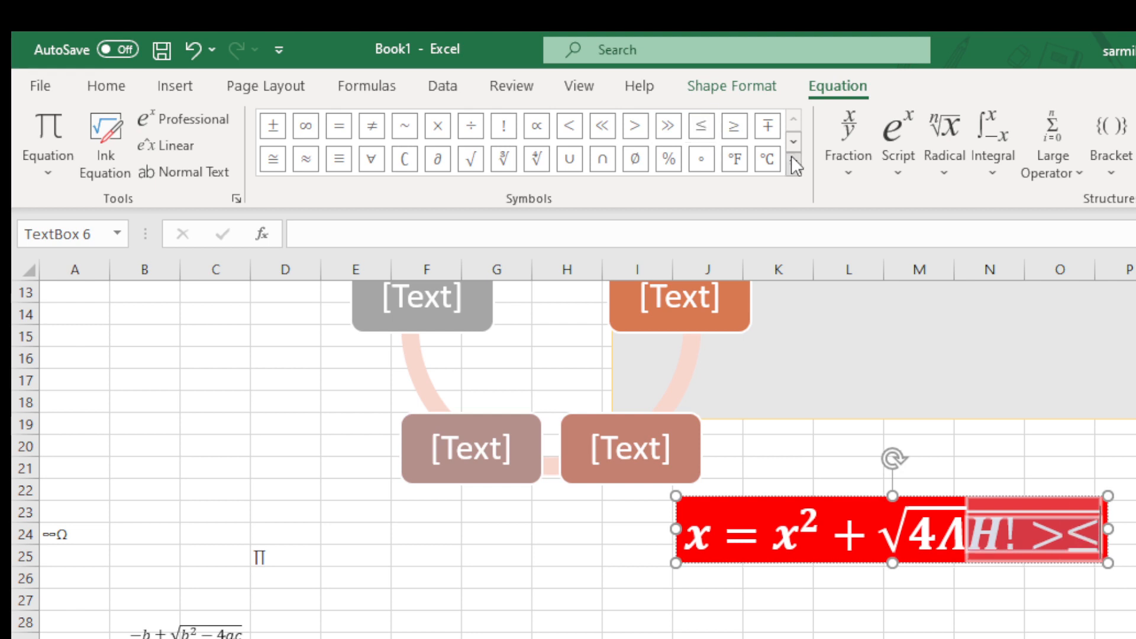
{"action": "left_click", "coordinate": [700, 238]}
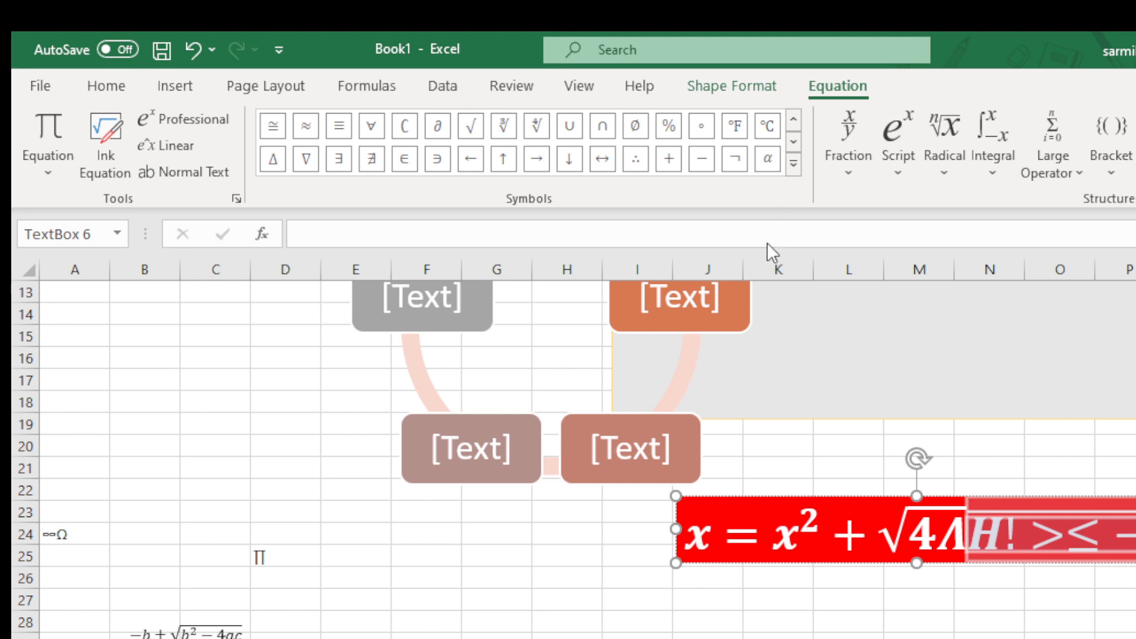
{"action": "scroll", "coordinate": [772, 127], "scroll_direction": "down", "scroll_amount": 5}
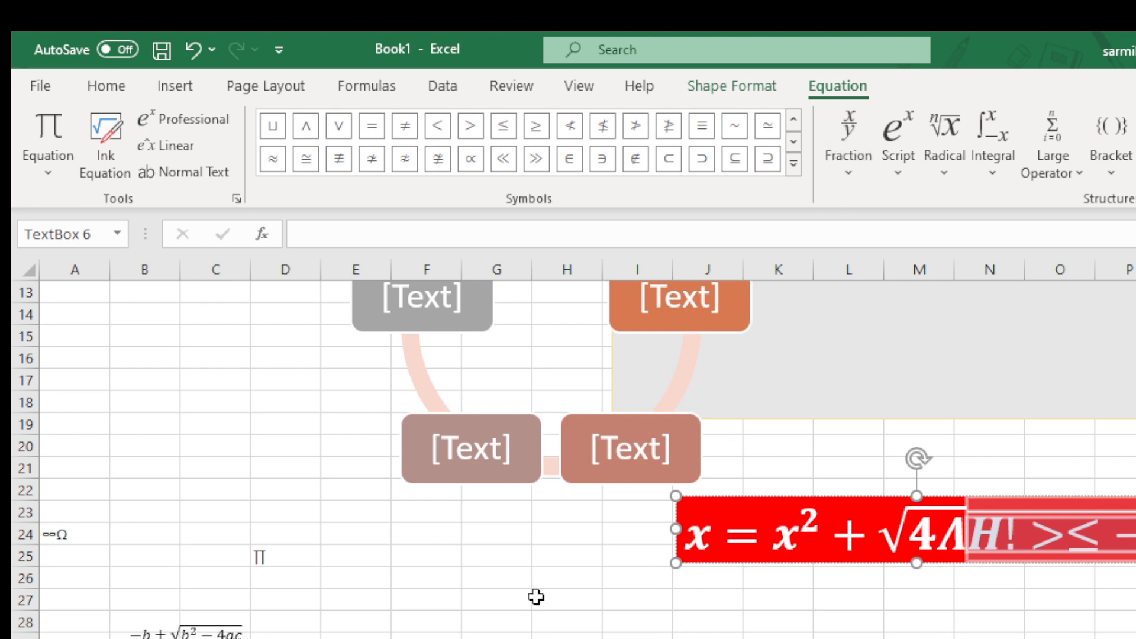
{"action": "left_click_drag", "start_coordinate": [537, 595], "coordinate": [523, 600]}
{"action": "left_click", "coordinate": [888, 505]}
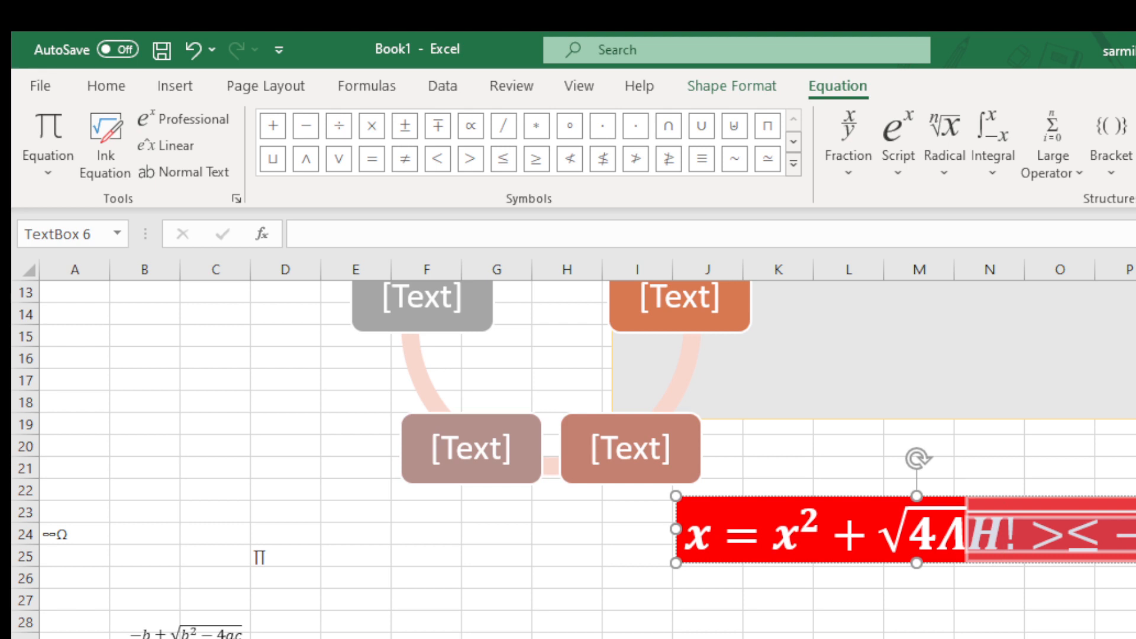
{"action": "key", "text": "Escape"}
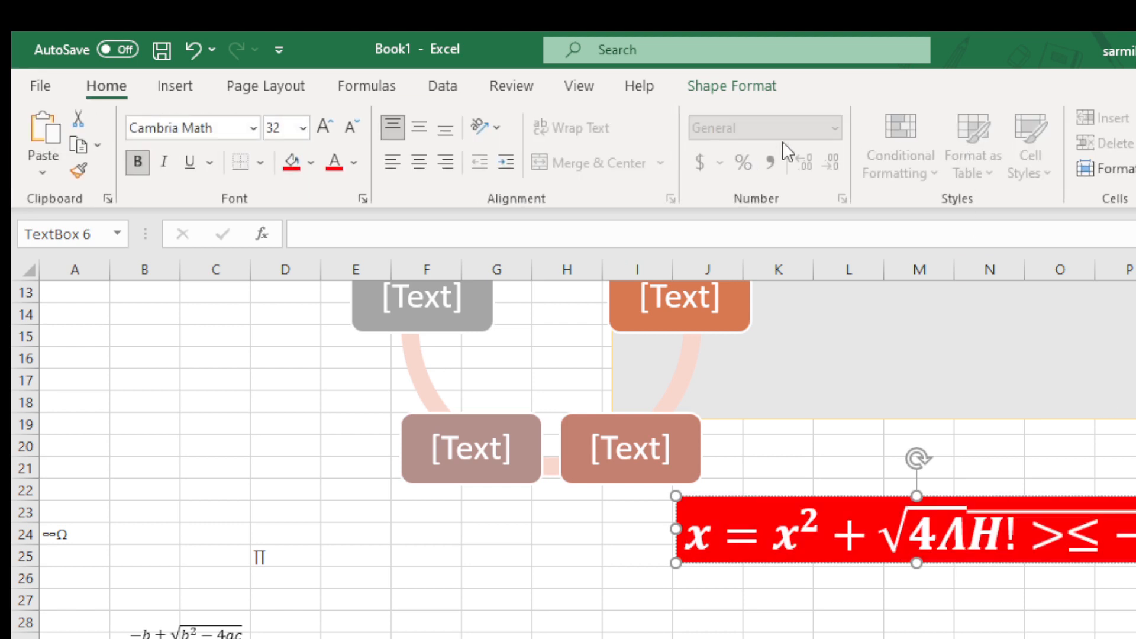
Insert a skewed fraction 10/2 after the 4 inside the equation's square root
{"action": "left_click", "coordinate": [936, 532]}
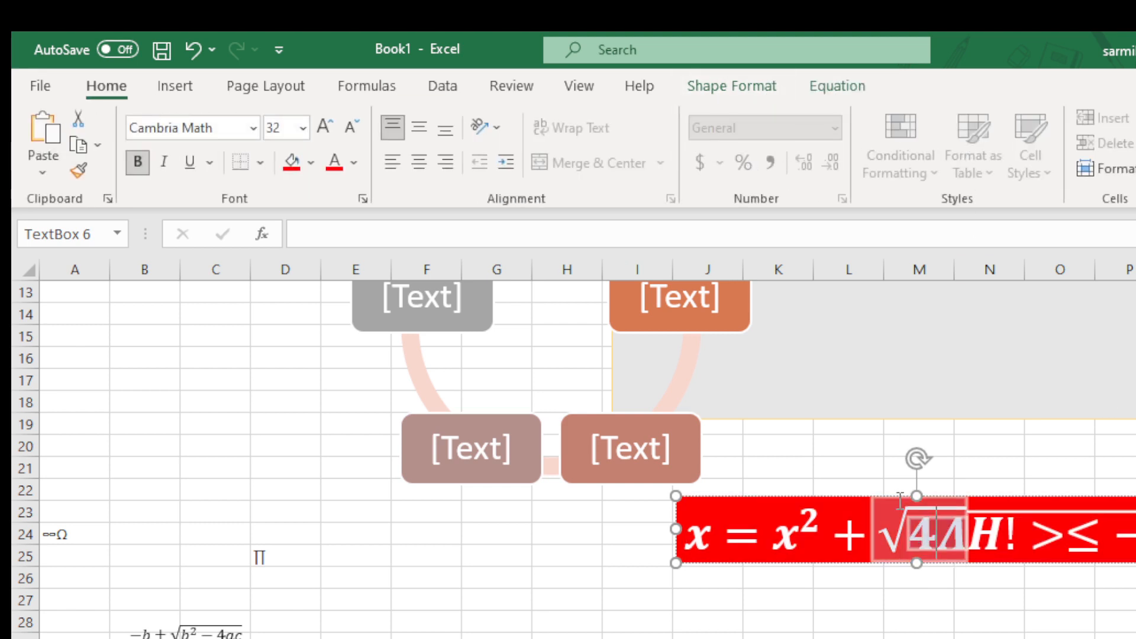
{"action": "left_click", "coordinate": [853, 85]}
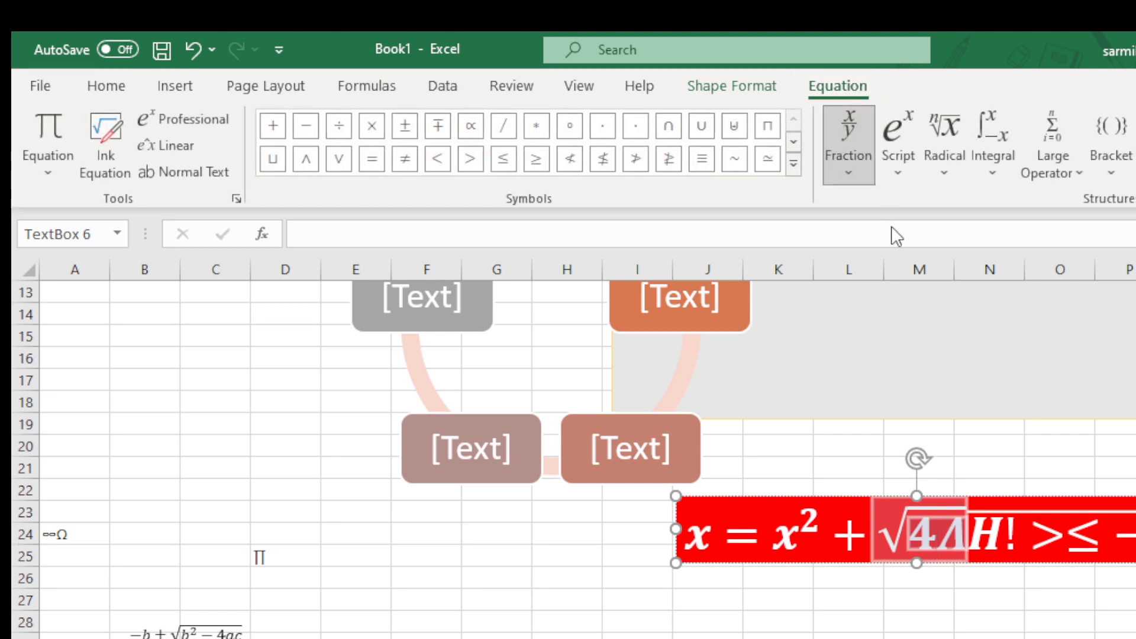
{"action": "left_click", "coordinate": [957, 271]}
{"action": "left_click", "coordinate": [969, 544]}
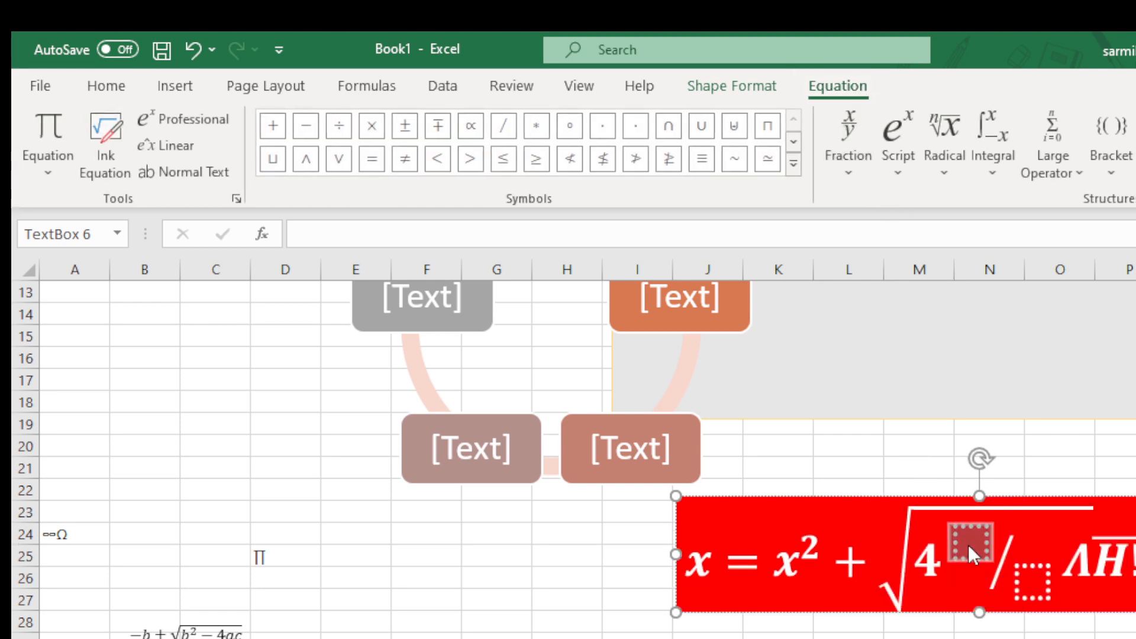
{"action": "type", "text": "10"}
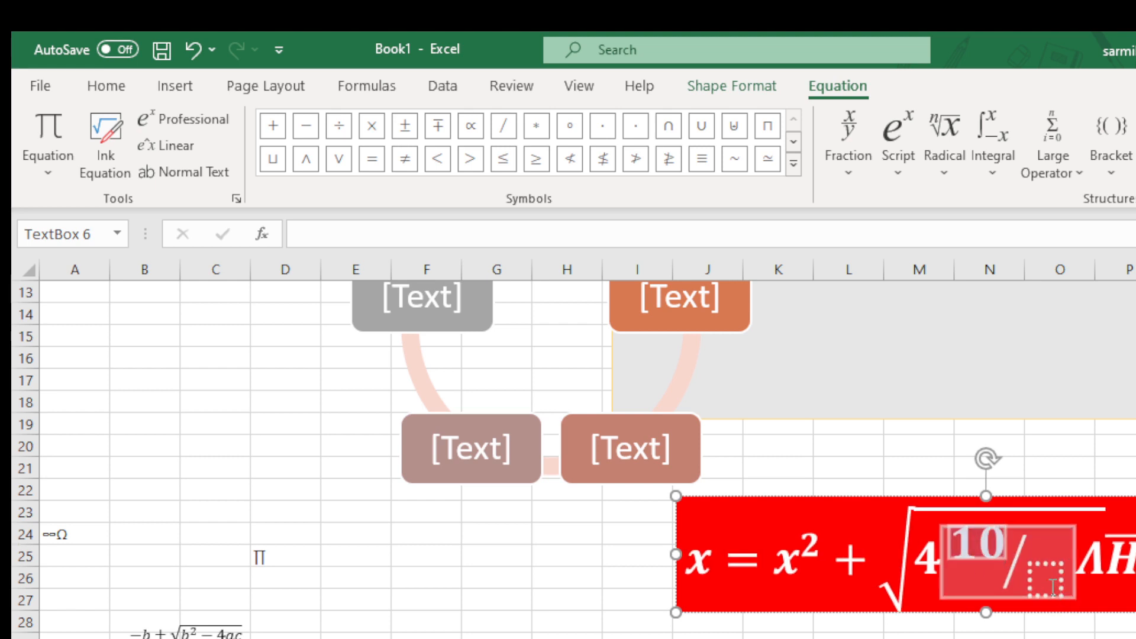
{"action": "left_click", "coordinate": [1047, 584]}
{"action": "type", "text": "2"}
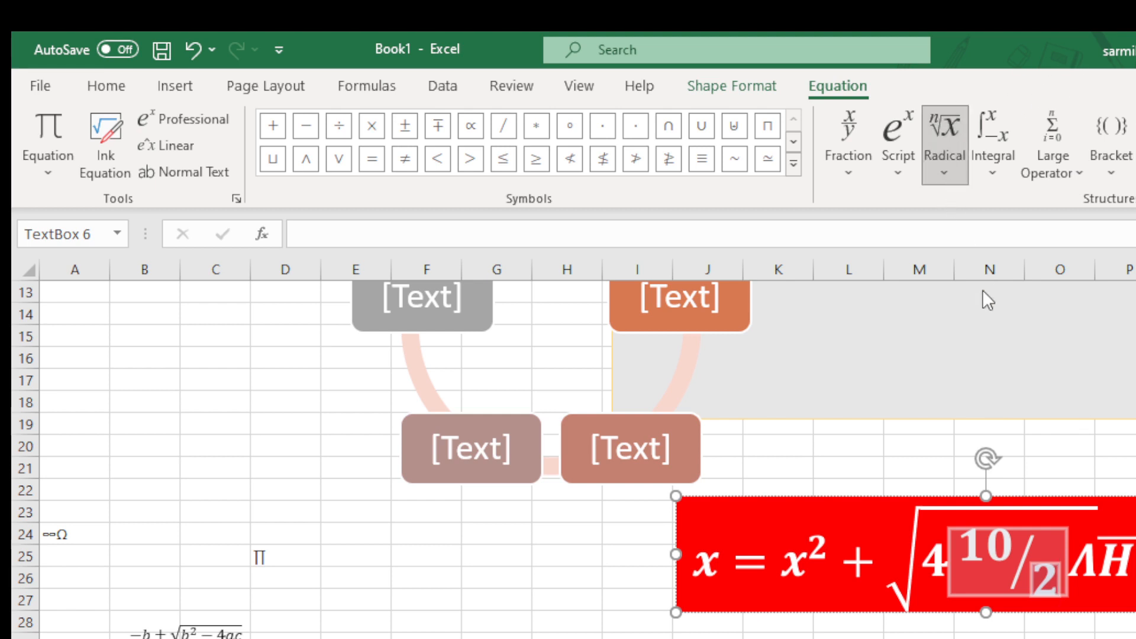
Insert a radical with degree 5 and radicand 600 after the fraction's denominator in the equation
{"action": "left_click", "coordinate": [1063, 282]}
{"action": "left_click", "coordinate": [1074, 566]}
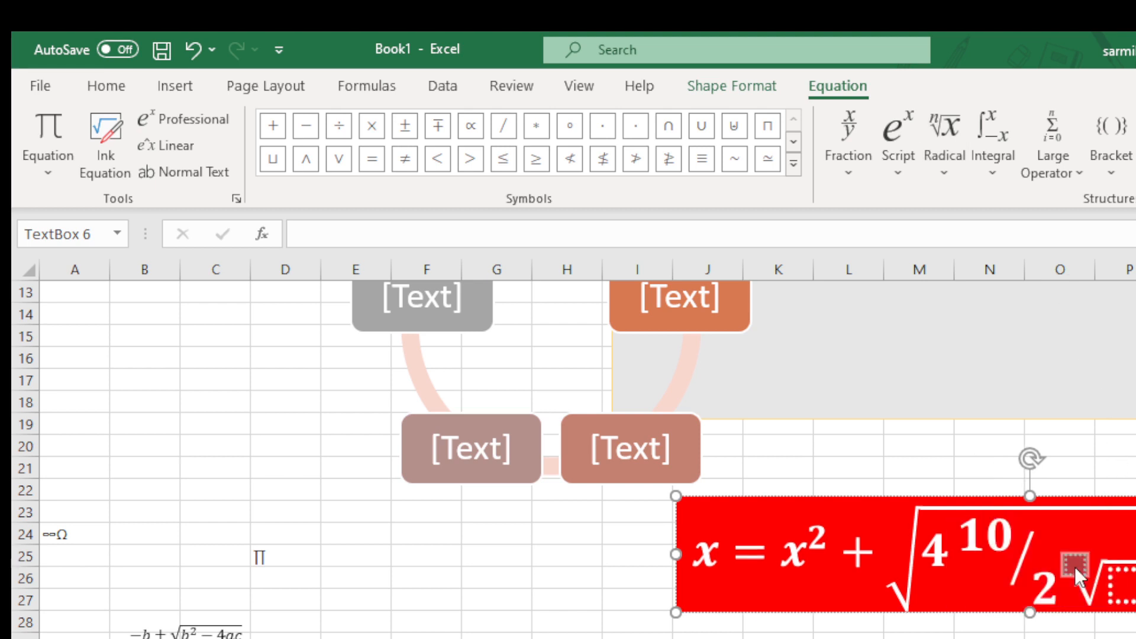
{"action": "type", "text": "5"}
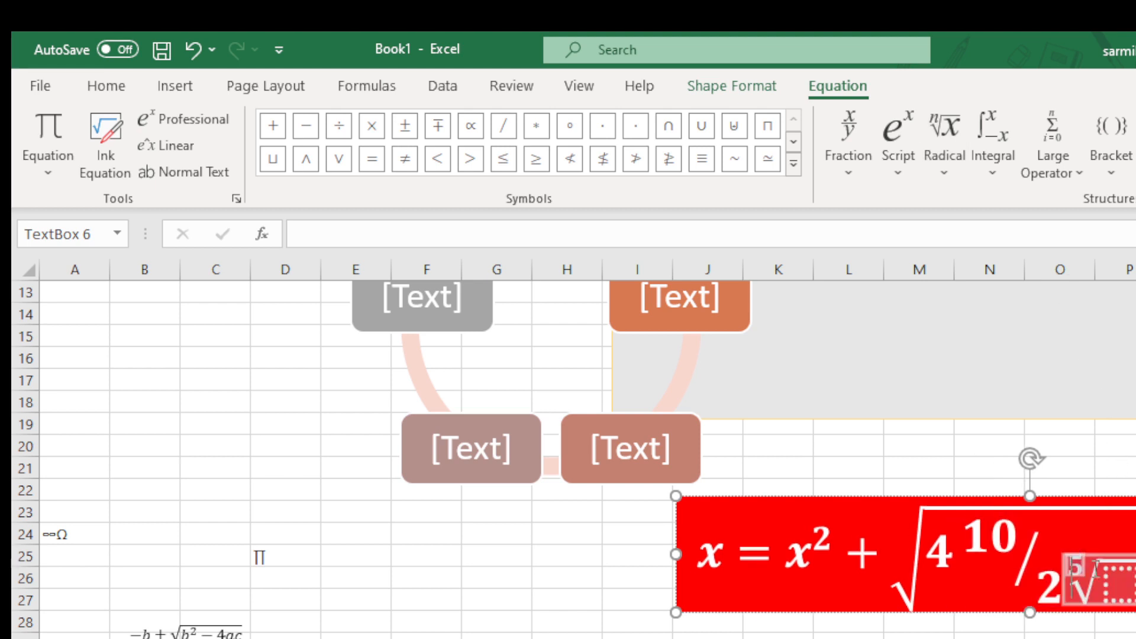
{"action": "left_click", "coordinate": [1120, 591]}
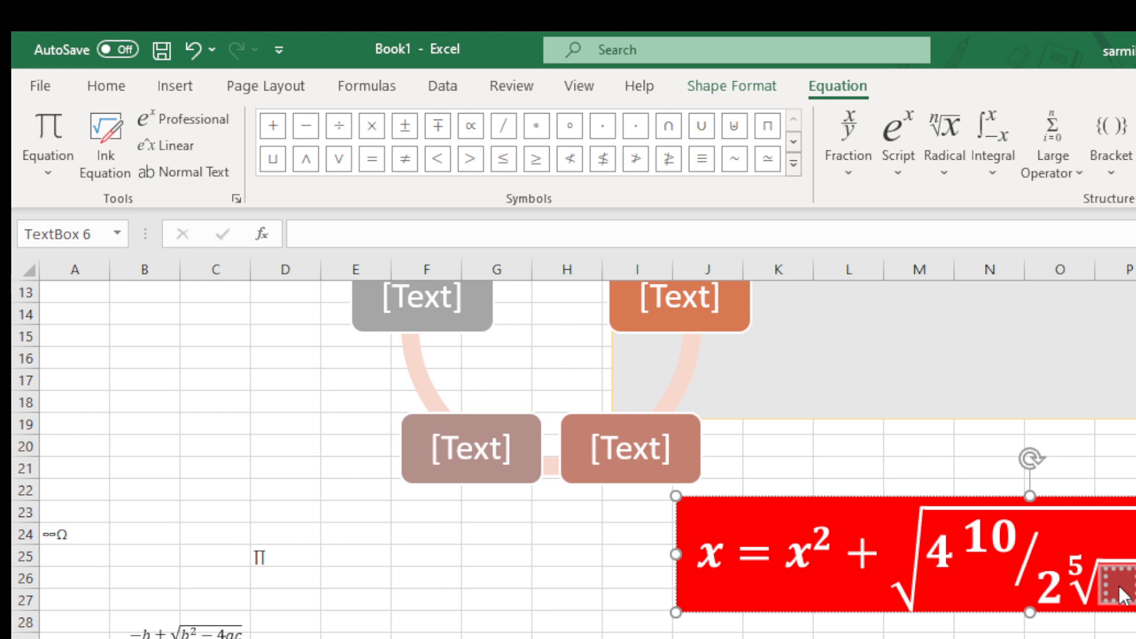
{"action": "type", "text": "60"}
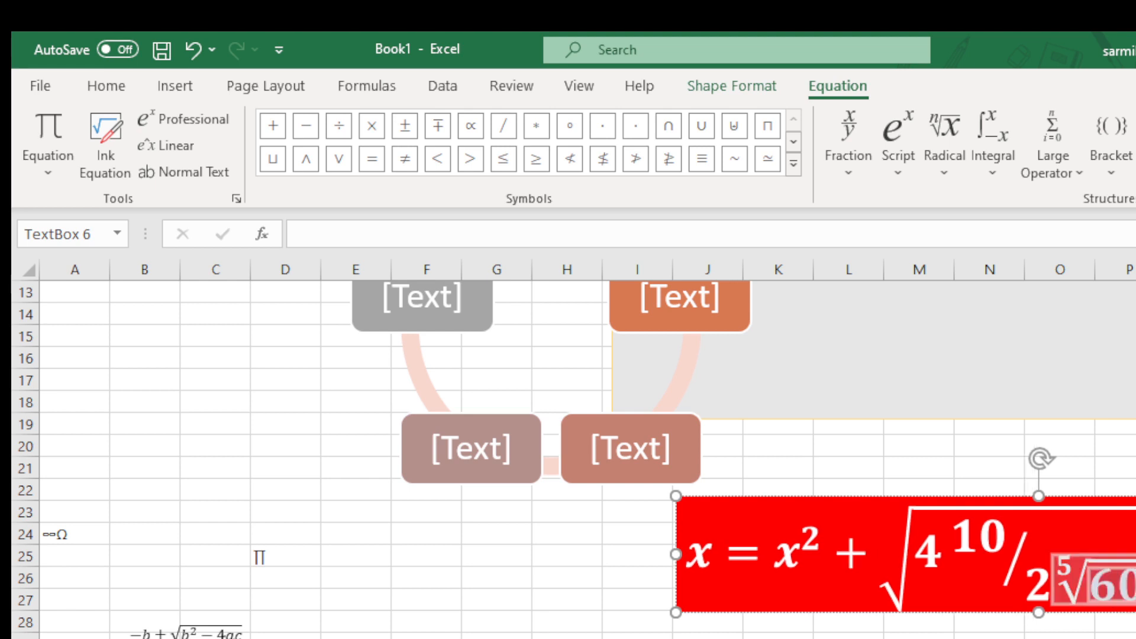
{"action": "left_click", "coordinate": [1132, 571]}
{"action": "left_click", "coordinate": [1132, 559]}
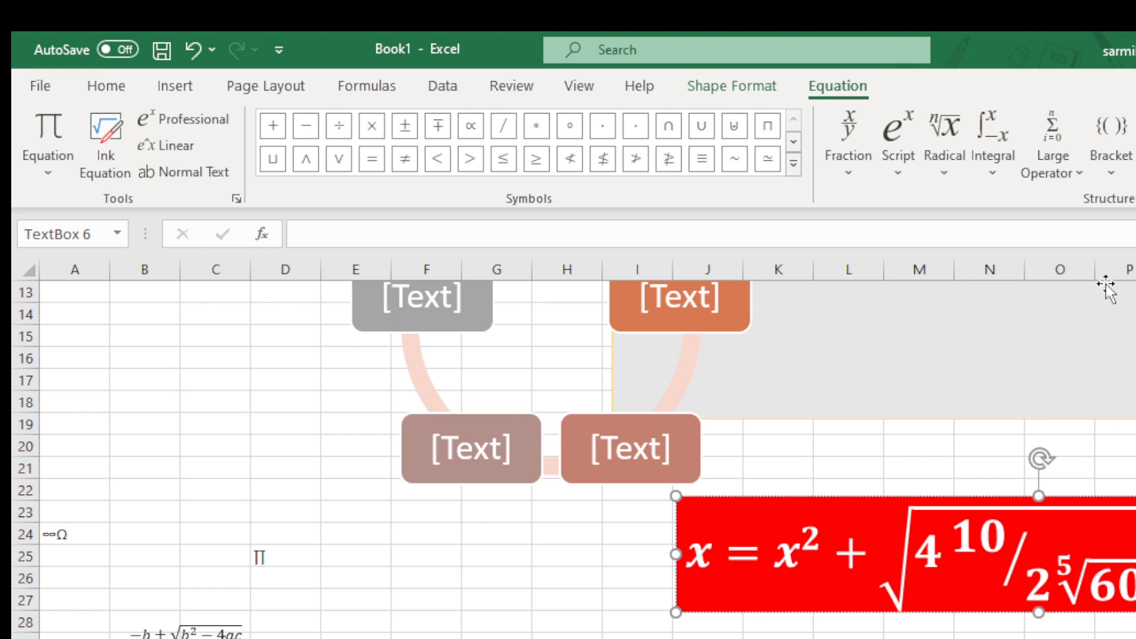
{"action": "left_click", "coordinate": [174, 86]}
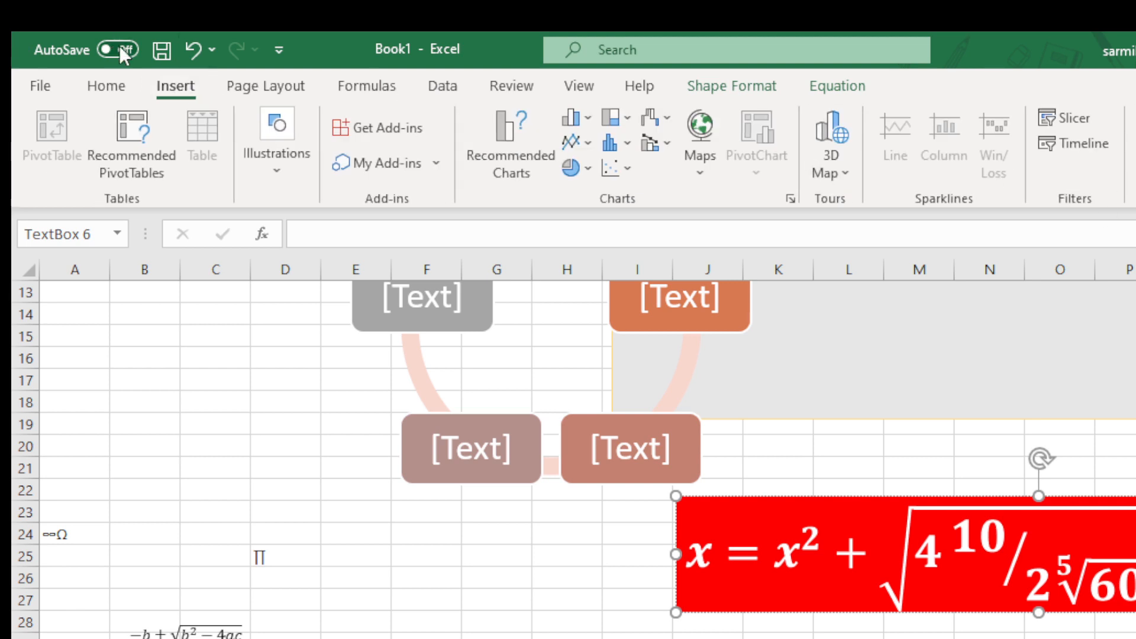
{"action": "left_click", "coordinate": [266, 89]}
{"action": "left_click", "coordinate": [173, 86]}
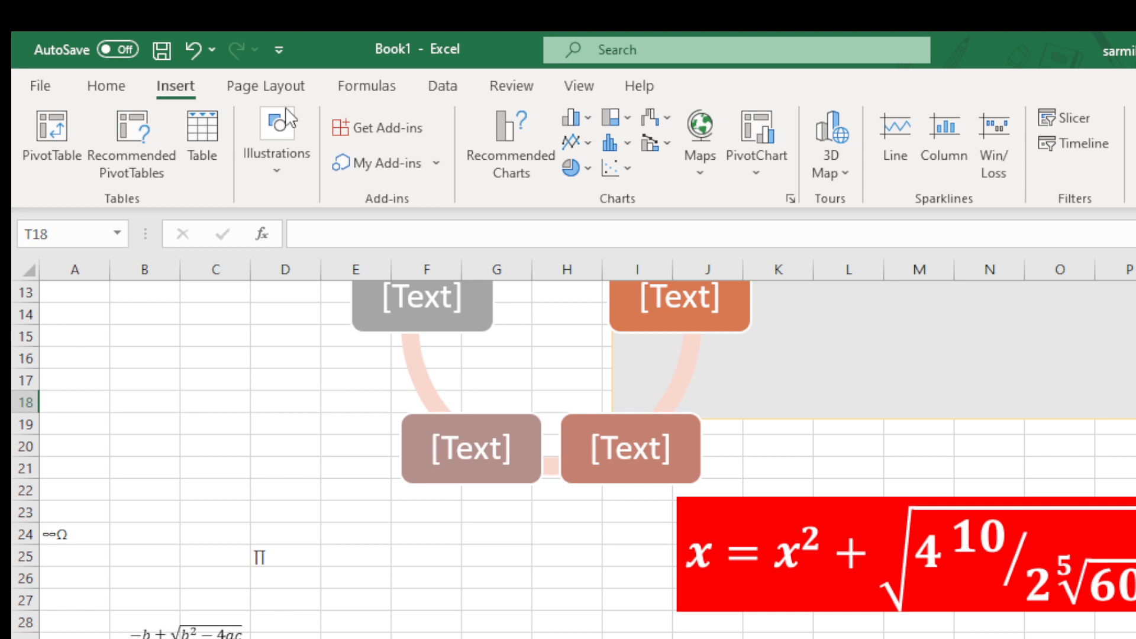
Show the worksheet in Page Break Preview and examine how its contents divide across pages
{"action": "left_click", "coordinate": [277, 89]}
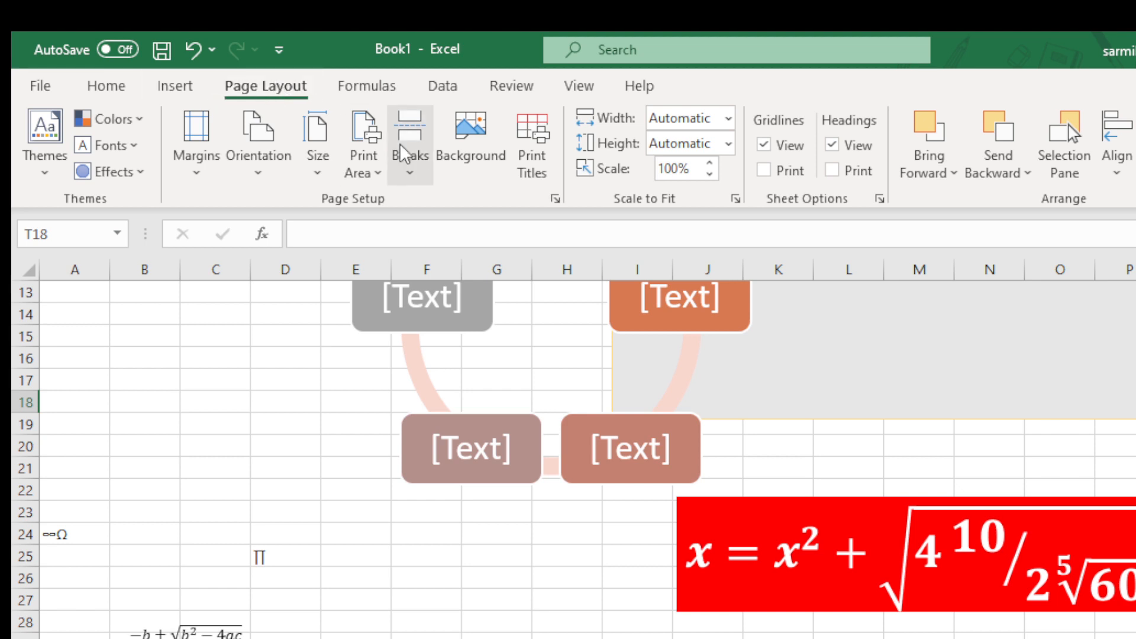
{"action": "left_click", "coordinate": [320, 169]}
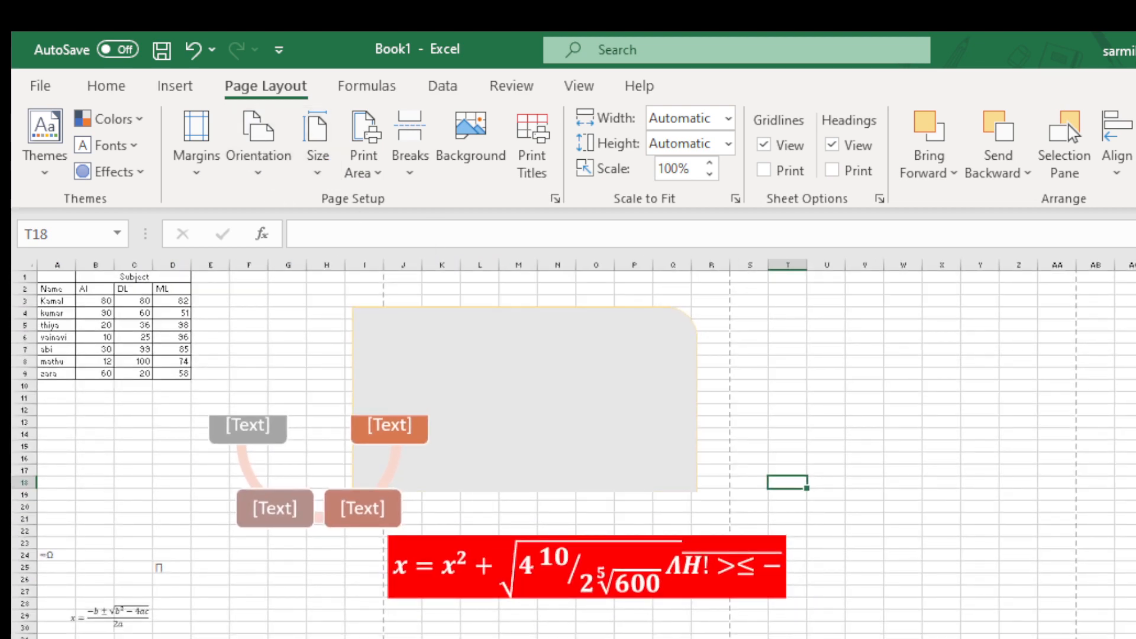
{"action": "scroll", "coordinate": [387, 466], "scroll_direction": "down", "scroll_amount": 3}
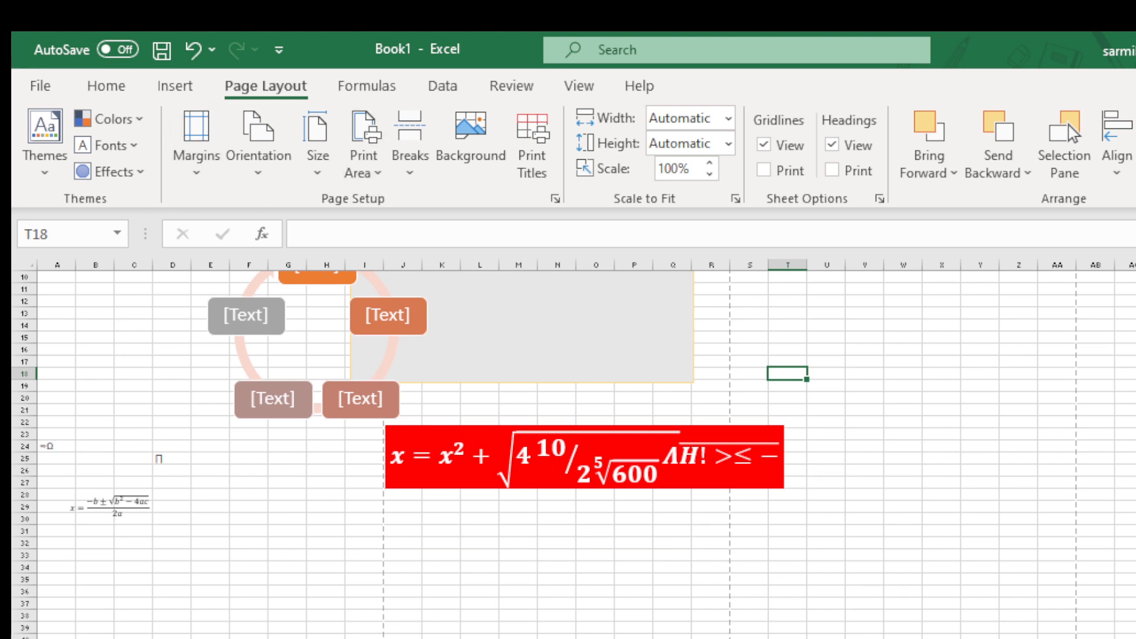
{"action": "left_click", "coordinate": [1073, 133]}
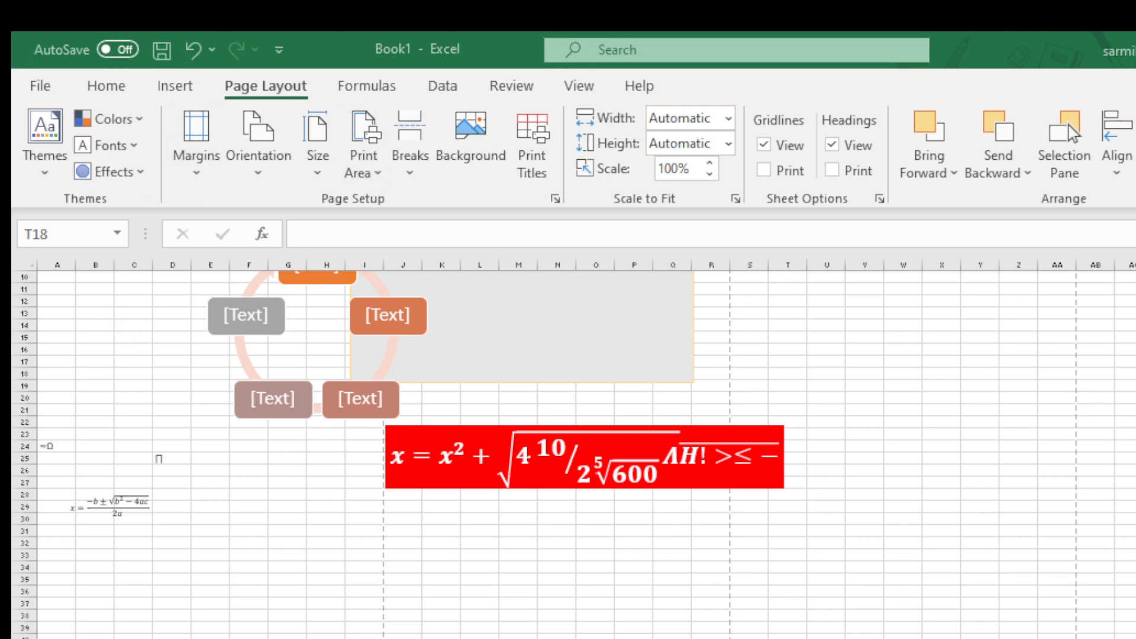
{"action": "left_click", "coordinate": [1074, 133]}
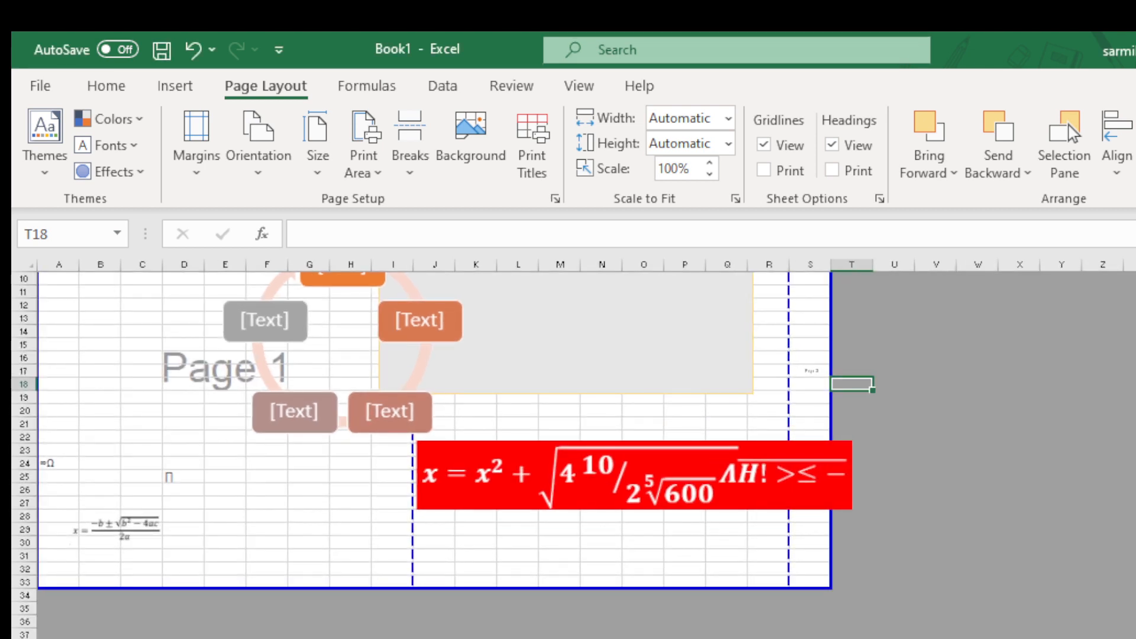
{"action": "scroll", "coordinate": [206, 463], "scroll_direction": "up", "scroll_amount": 3}
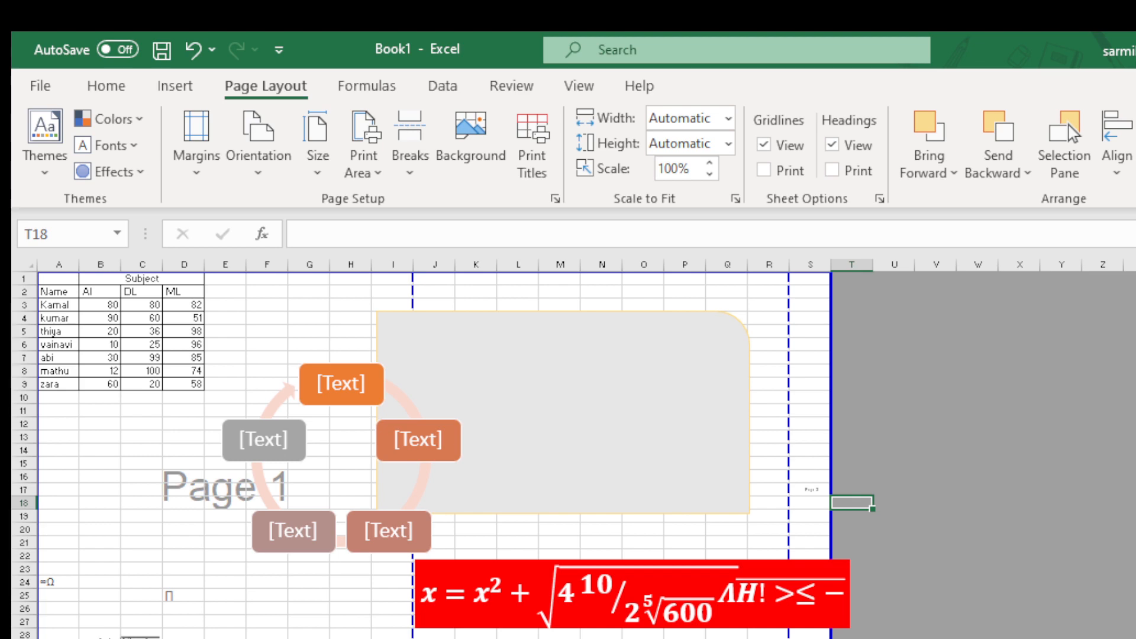
{"action": "scroll", "coordinate": [568, 449], "scroll_direction": "down", "scroll_amount": 1}
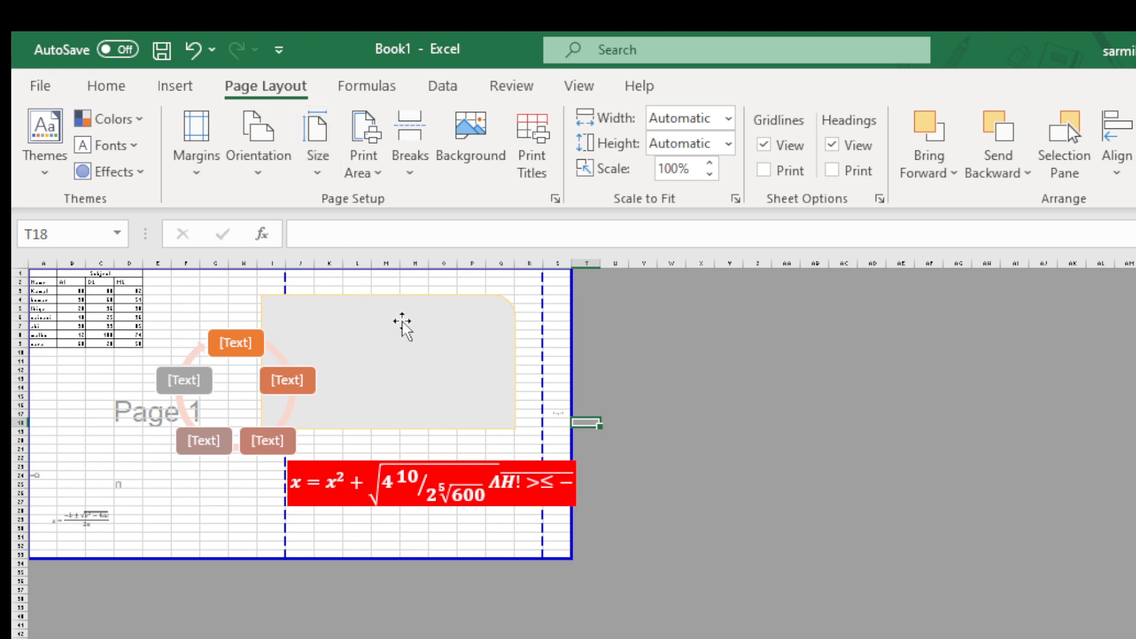
Choose a larger paper size for the worksheet and set the page orientation to landscape
{"action": "left_click", "coordinate": [317, 165]}
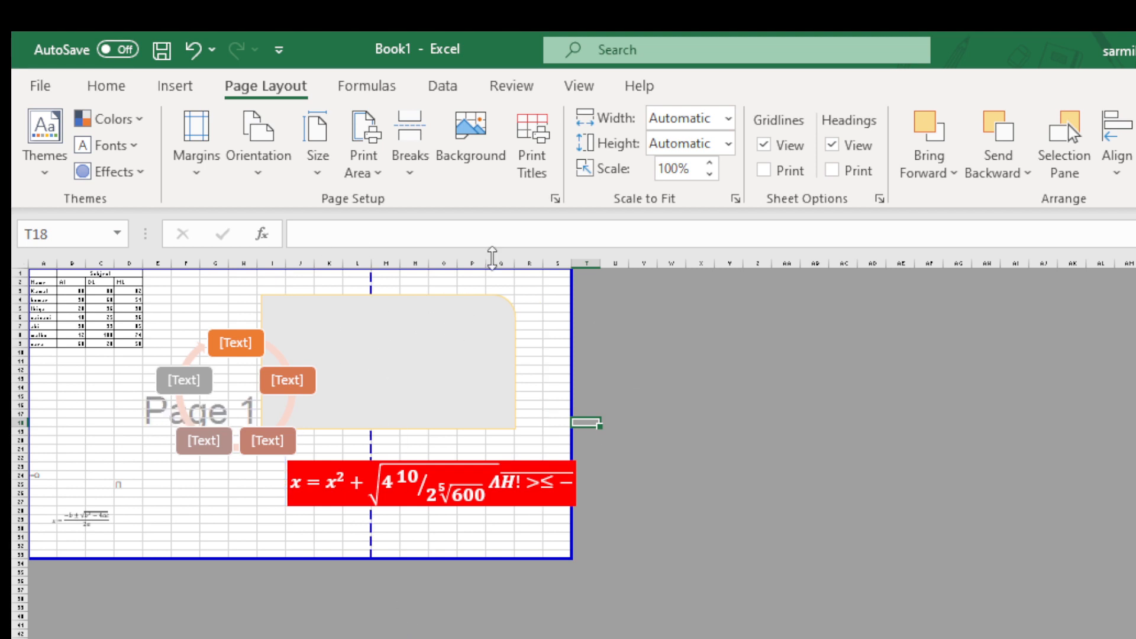
{"action": "left_click", "coordinate": [247, 169]}
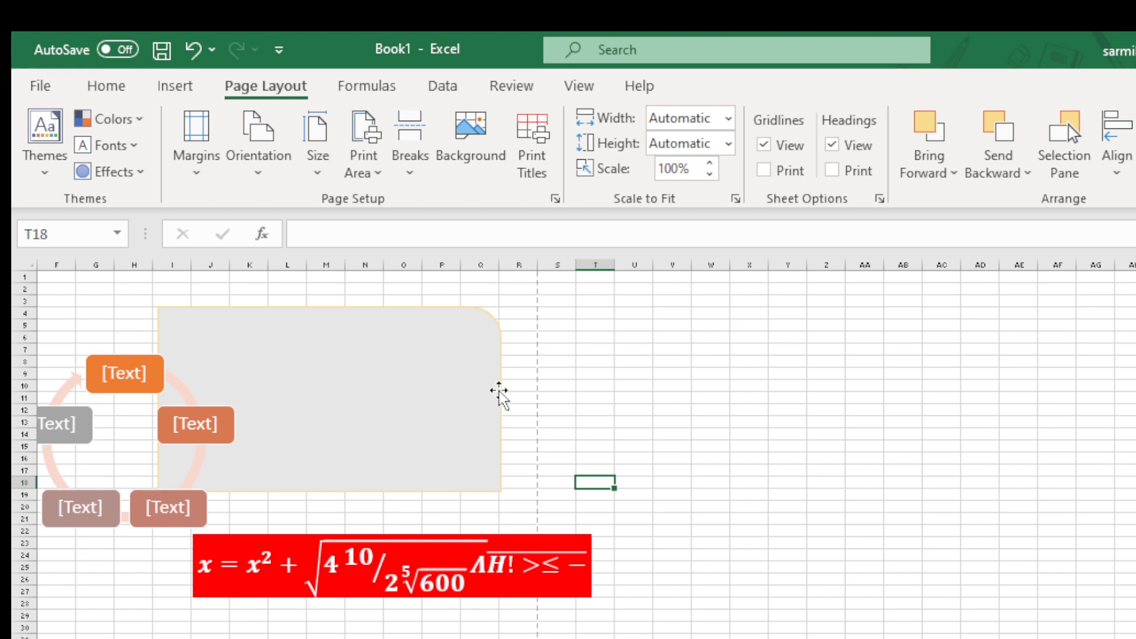
Try a grassy globe picture as the worksheet background, check it behind several cell ranges, and delete the background
{"action": "left_click", "coordinate": [469, 124]}
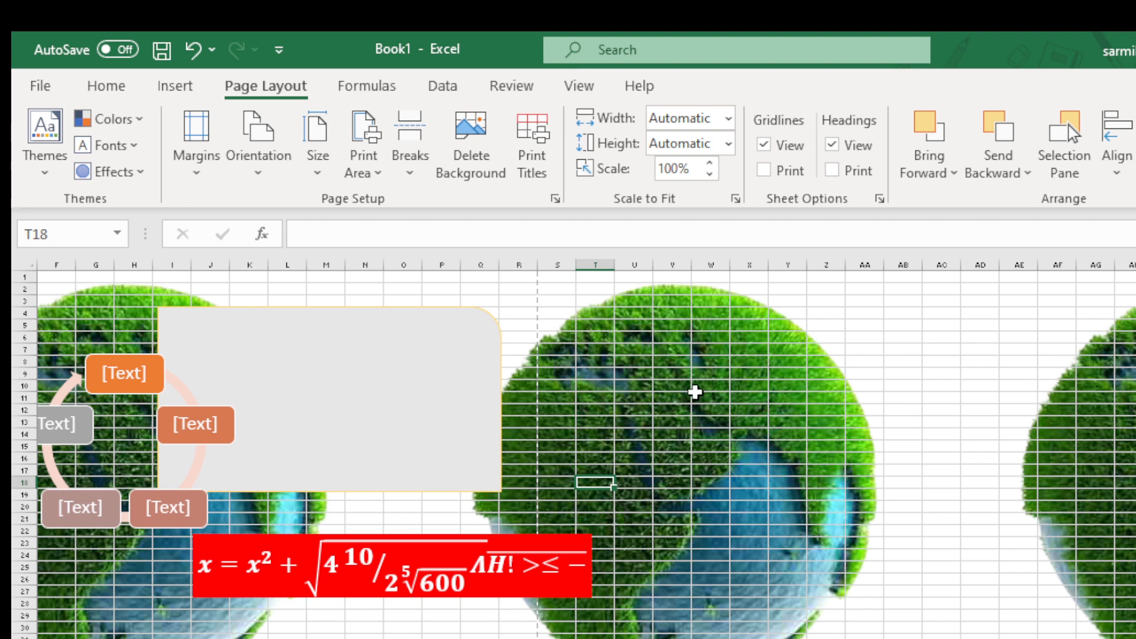
{"action": "left_click_drag", "start_coordinate": [672, 325], "coordinate": [839, 569]}
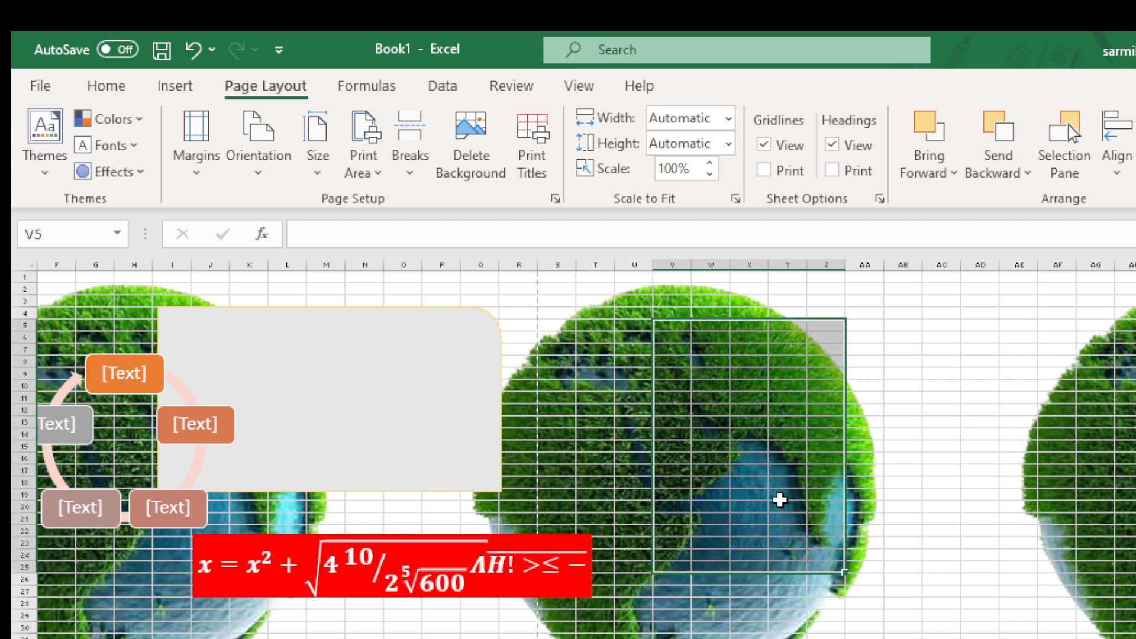
{"action": "left_click_drag", "start_coordinate": [748, 411], "coordinate": [844, 447]}
{"action": "left_click_drag", "start_coordinate": [712, 471], "coordinate": [880, 482]}
{"action": "left_click_drag", "start_coordinate": [760, 495], "coordinate": [905, 495]}
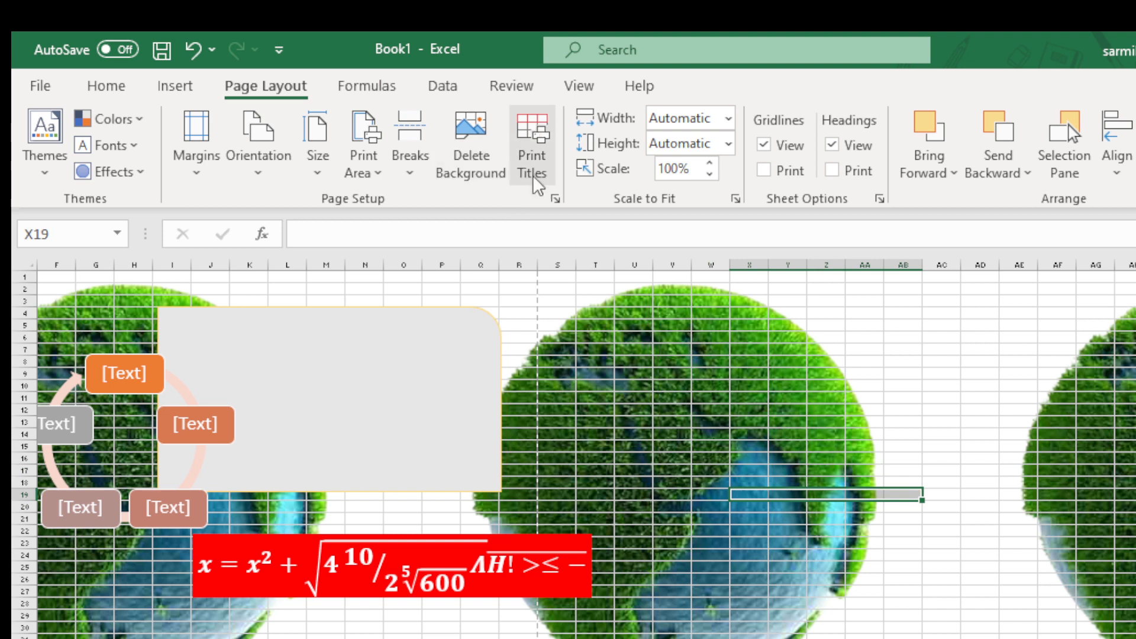
{"action": "left_click", "coordinate": [861, 578]}
{"action": "left_click", "coordinate": [466, 158]}
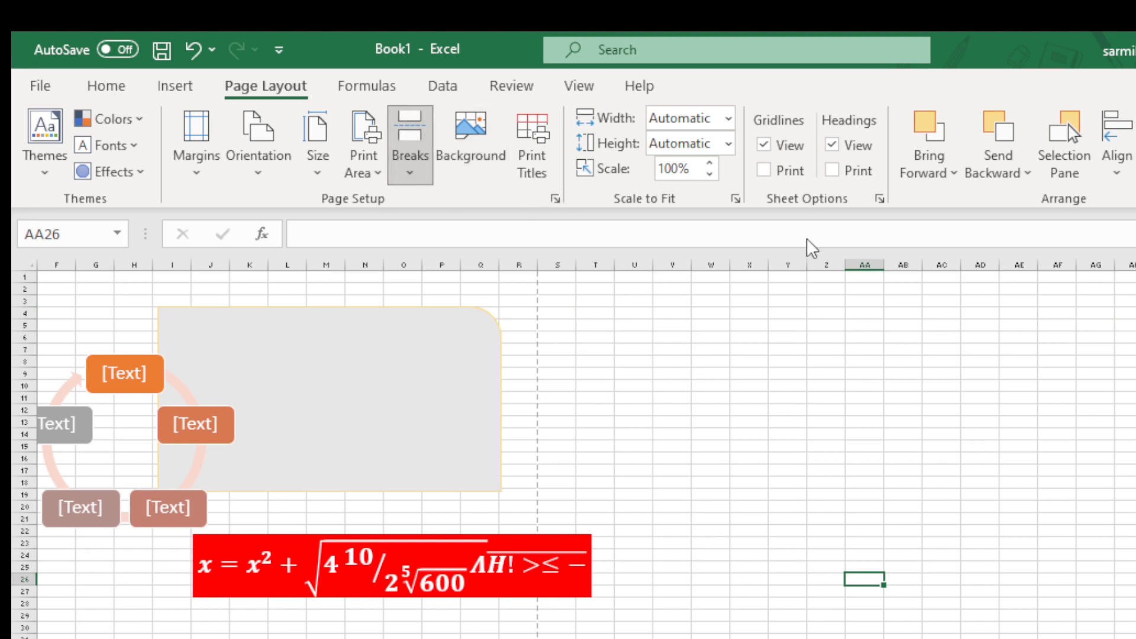
Toggle printing and viewing of the row and column headings, leaving them shown on the sheet and excluded from printing
{"action": "left_click", "coordinate": [832, 171]}
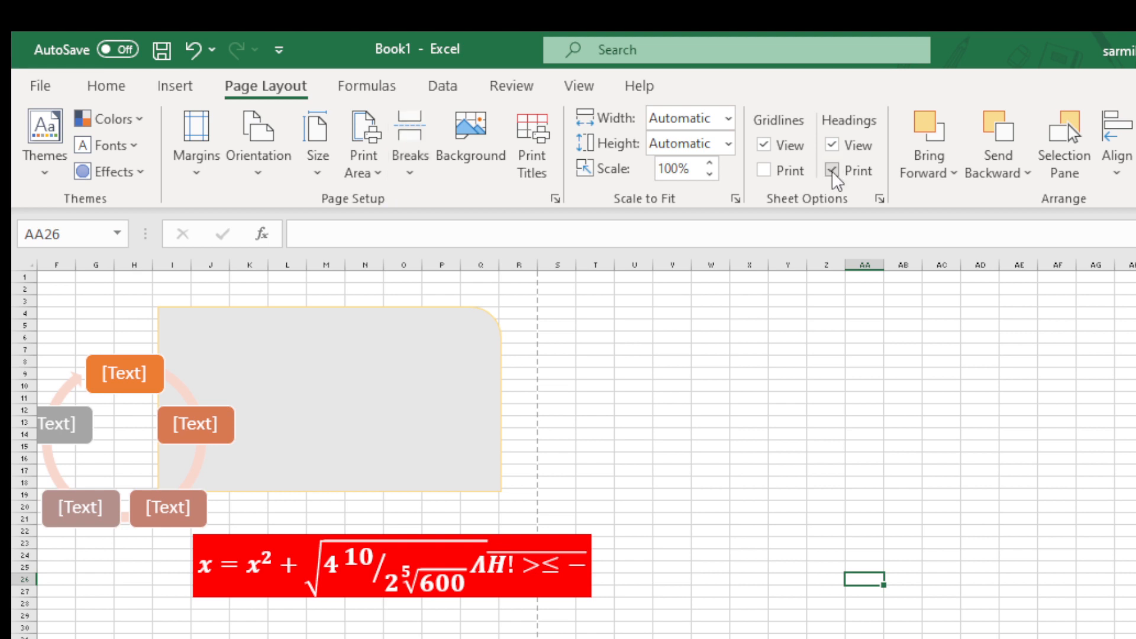
{"action": "left_click", "coordinate": [832, 172]}
{"action": "left_click", "coordinate": [836, 145]}
{"action": "left_click", "coordinate": [836, 144]}
{"action": "left_click", "coordinate": [832, 144]}
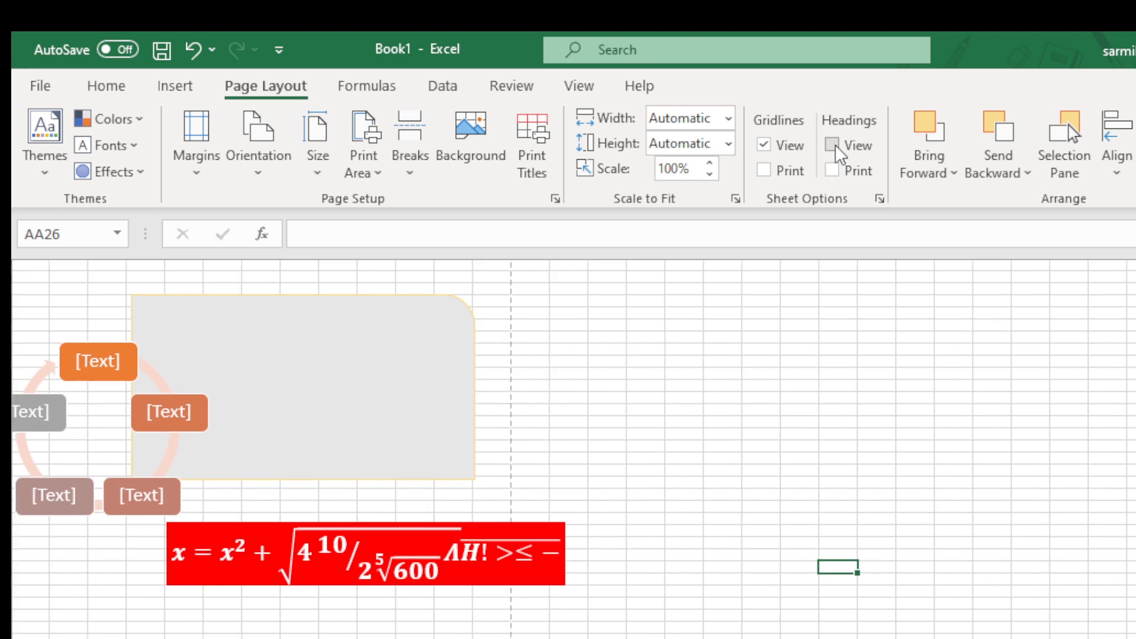
{"action": "left_click", "coordinate": [834, 145]}
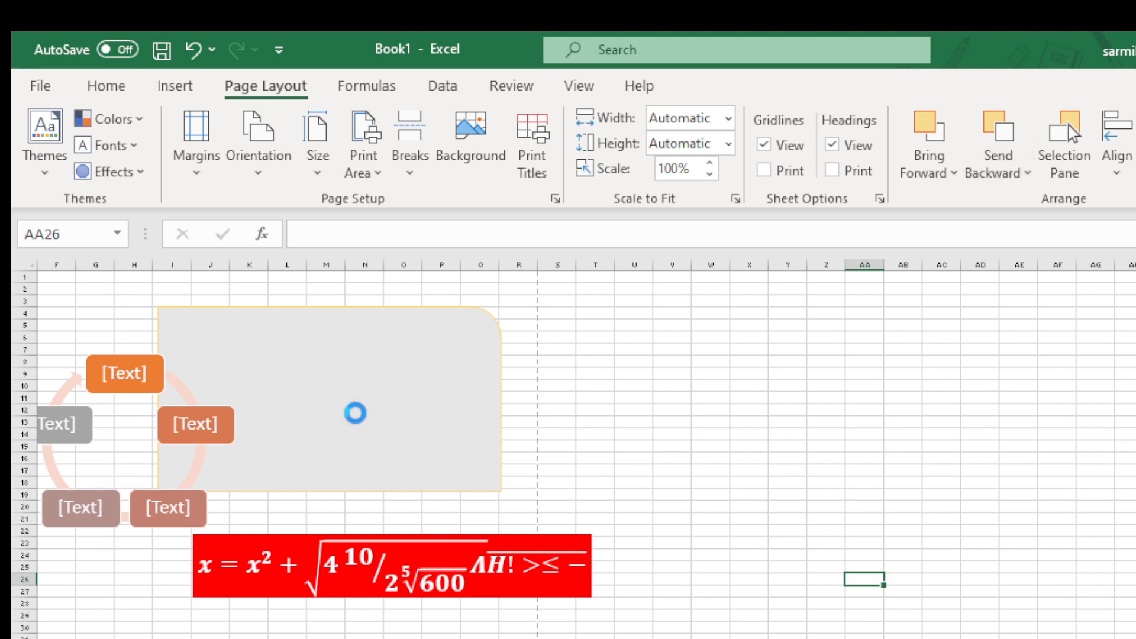
Change the fill of the large rectangle with one rounded corner to blue
{"action": "scroll", "coordinate": [355, 410], "scroll_direction": "up", "scroll_amount": 5}
{"action": "key", "text": "F2"}
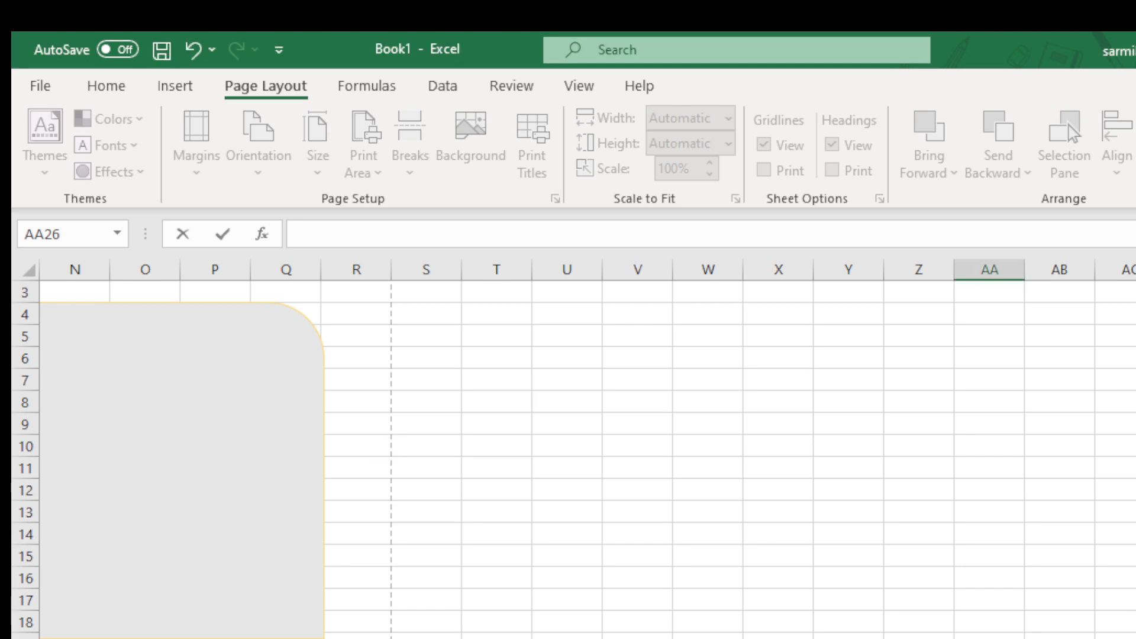
{"action": "scroll", "coordinate": [567, 449], "scroll_direction": "left", "scroll_amount": 5}
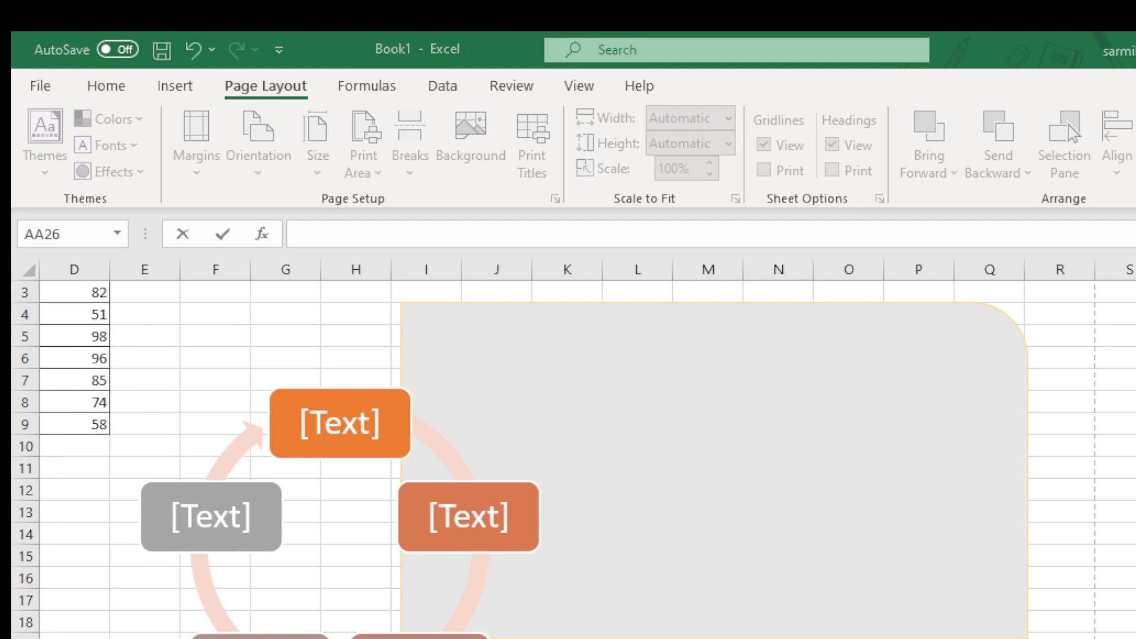
{"action": "left_click", "coordinate": [813, 377]}
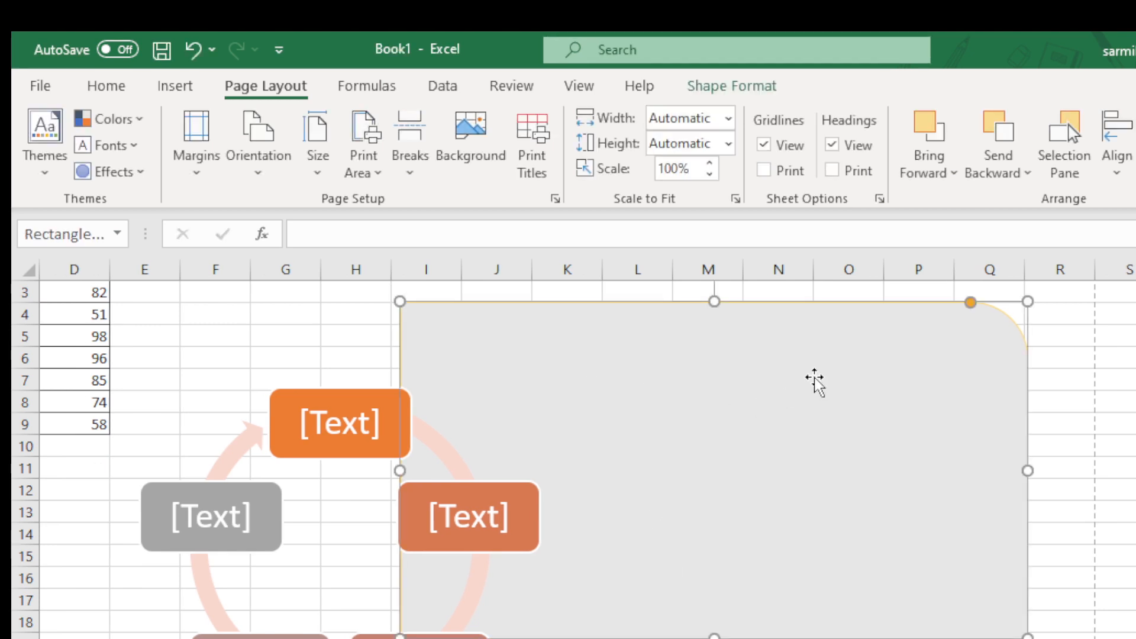
{"action": "left_click", "coordinate": [731, 90]}
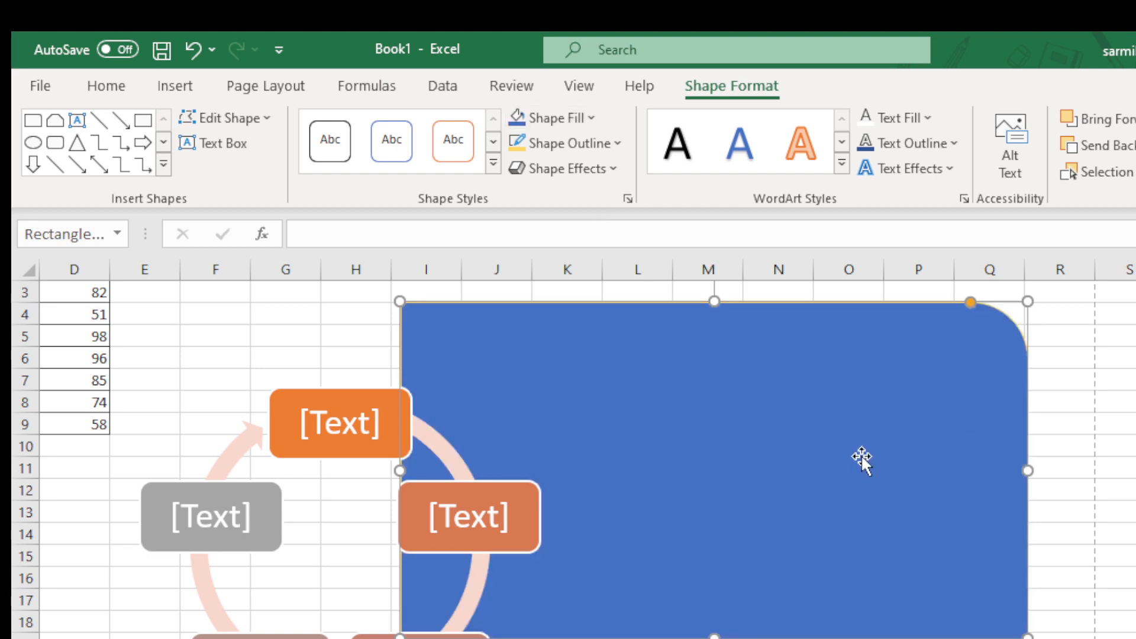
{"action": "left_click", "coordinate": [1113, 467]}
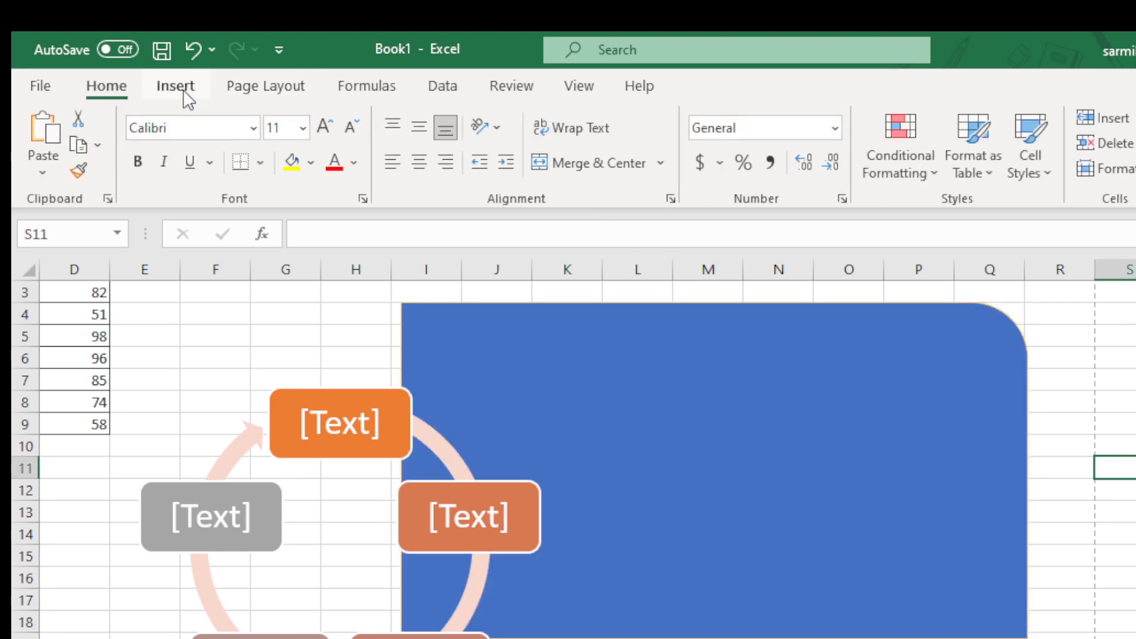
Insert a teardrop shape overlapping the blue rectangle from column O and row 8, and fill it with red
{"action": "left_click", "coordinate": [181, 89]}
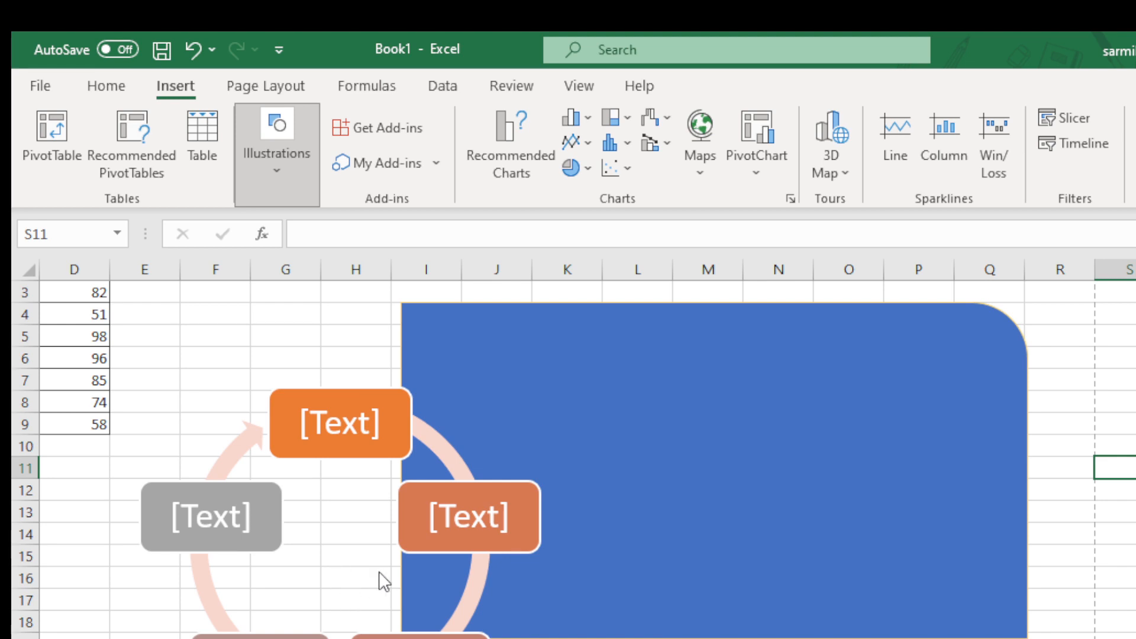
{"action": "left_click_drag", "start_coordinate": [845, 392], "coordinate": [1133, 599]}
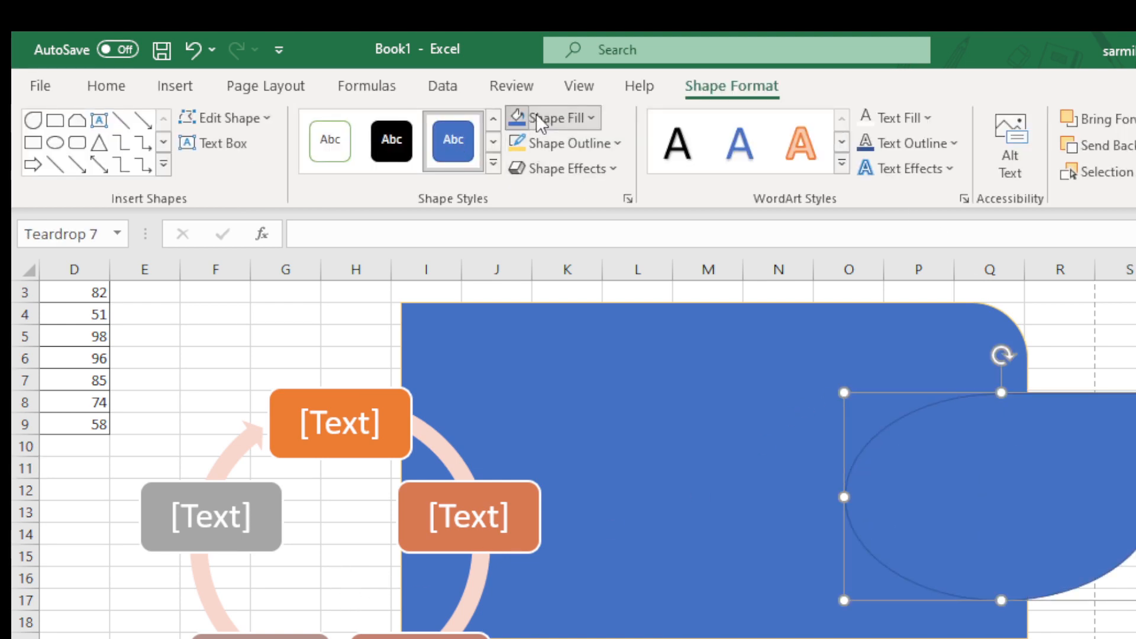
{"action": "left_click", "coordinate": [534, 354]}
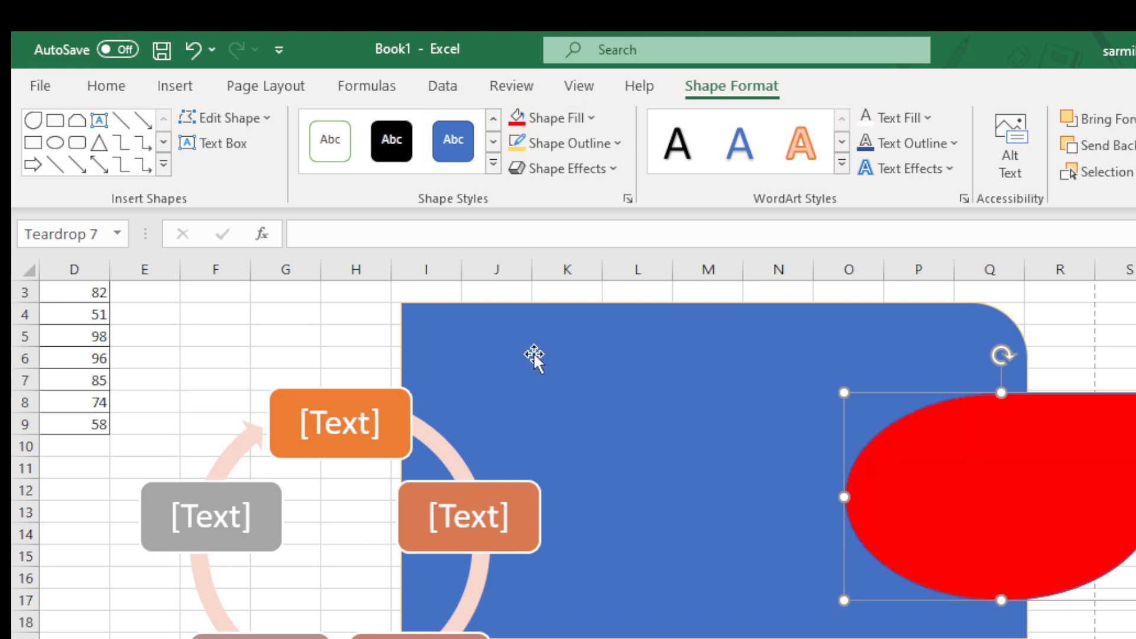
Draw an oval overlapping the lower parts of the teardrop and the blue rectangle, and fill it with golden yellow
{"action": "left_click", "coordinate": [59, 142]}
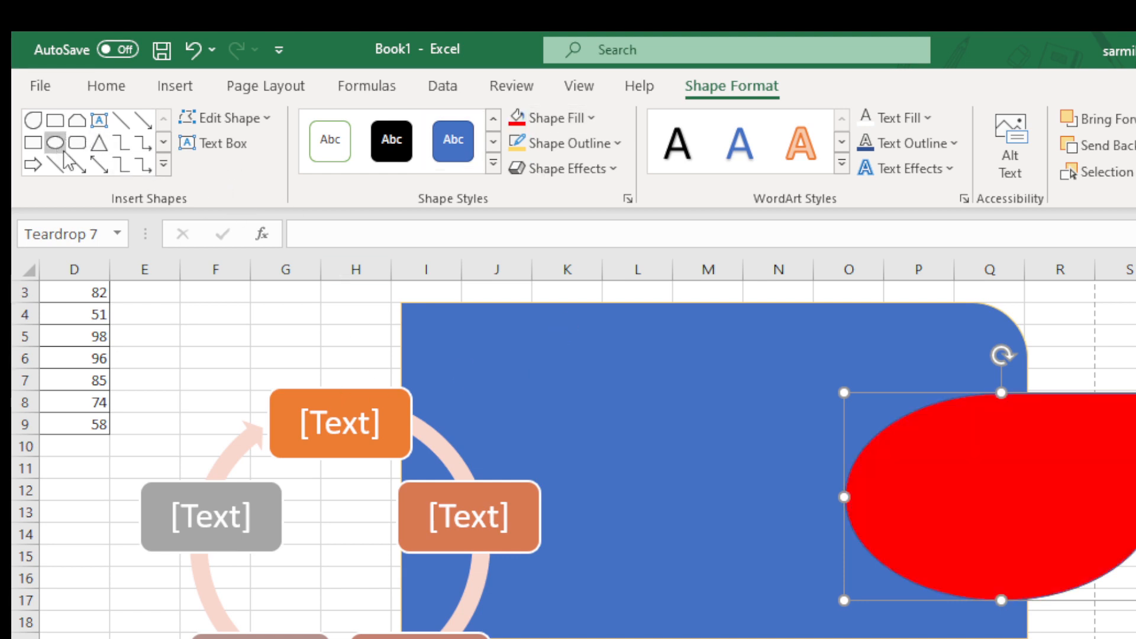
{"action": "left_click_drag", "start_coordinate": [768, 544], "coordinate": [1104, 637]}
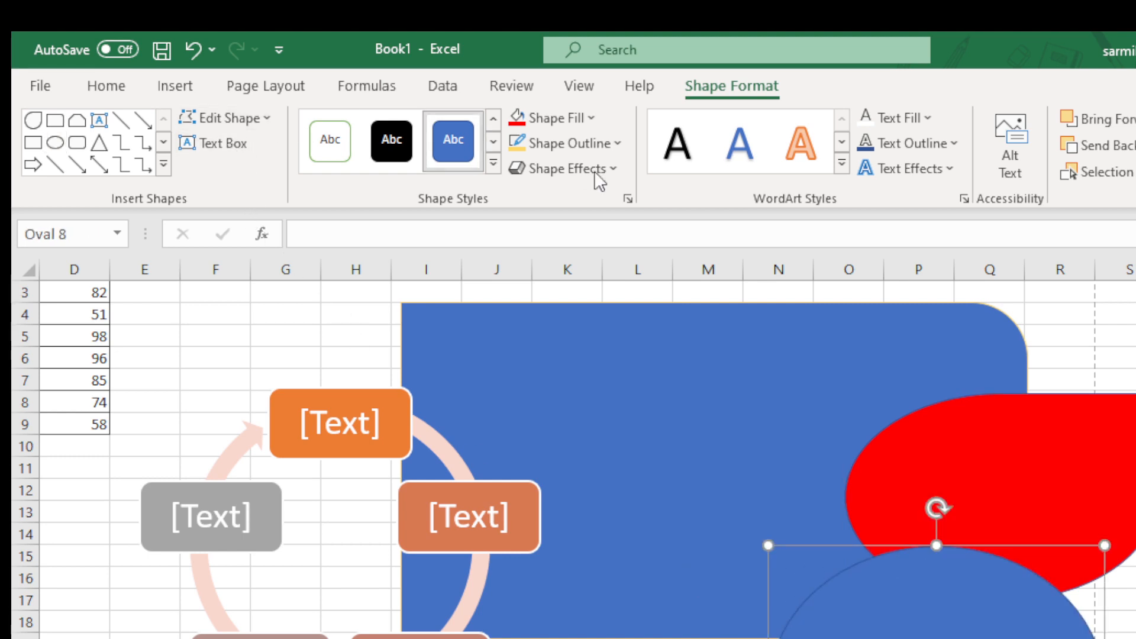
{"action": "left_click", "coordinate": [643, 210]}
{"action": "left_click", "coordinate": [1135, 447]}
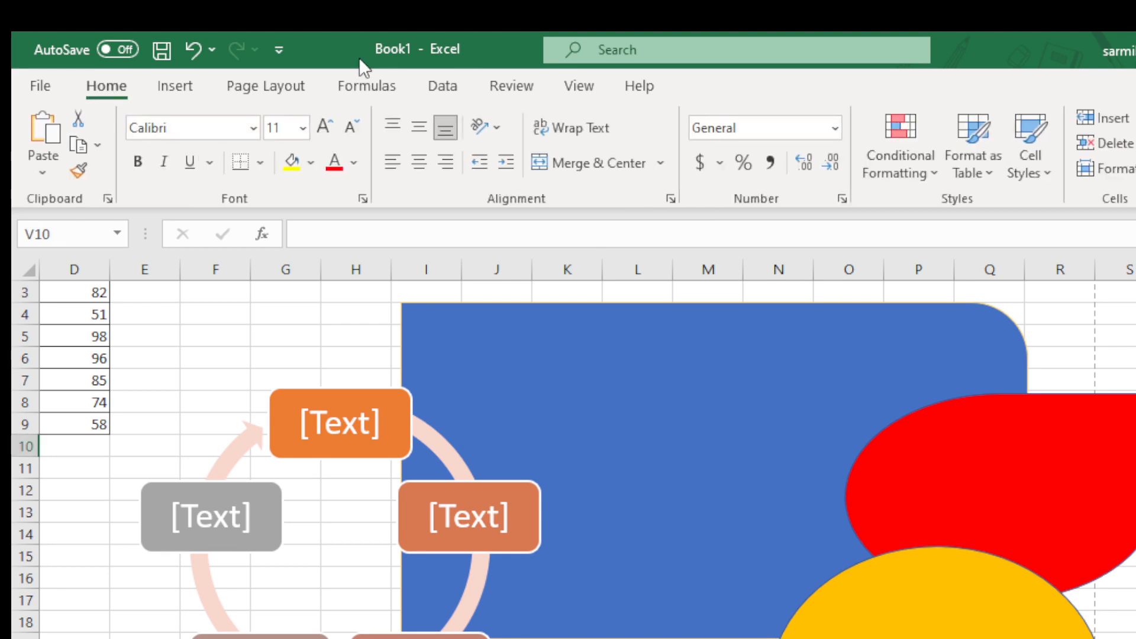
Bring the blue rectangle forward over the SmartArt cycle and in front of the teardrop and the oval
{"action": "left_click", "coordinate": [254, 85]}
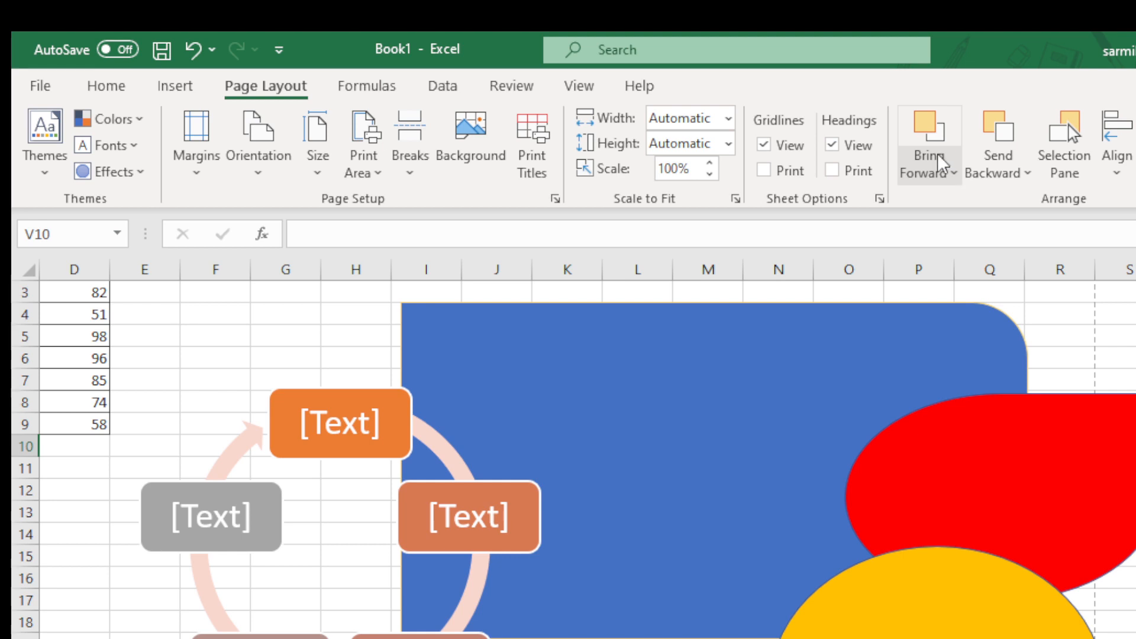
{"action": "left_click", "coordinate": [779, 464]}
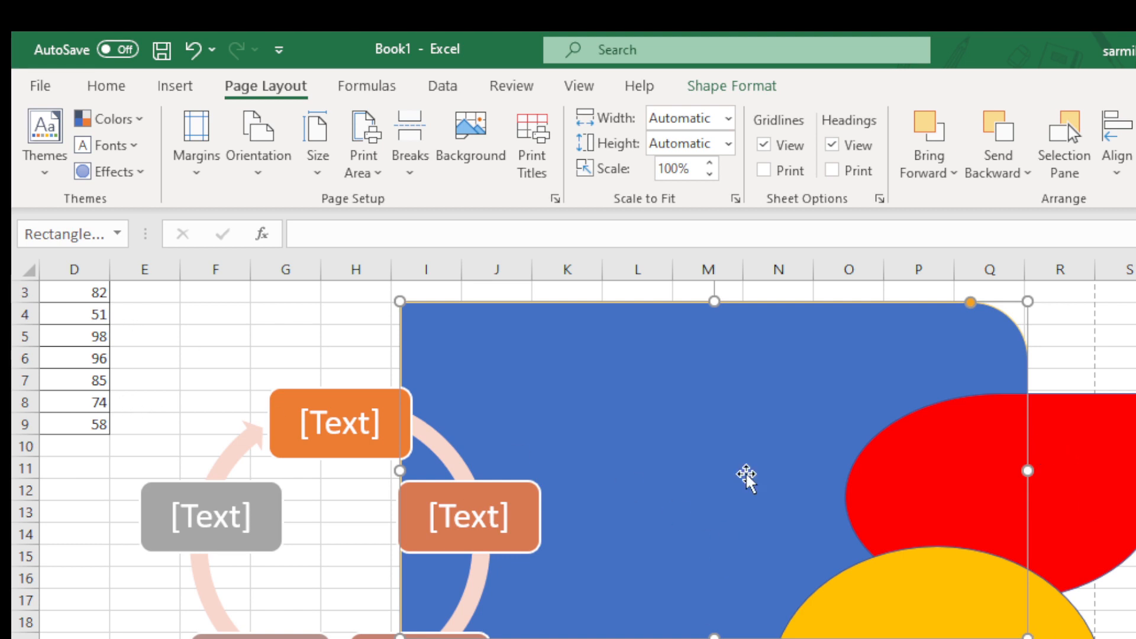
{"action": "left_click", "coordinate": [935, 184]}
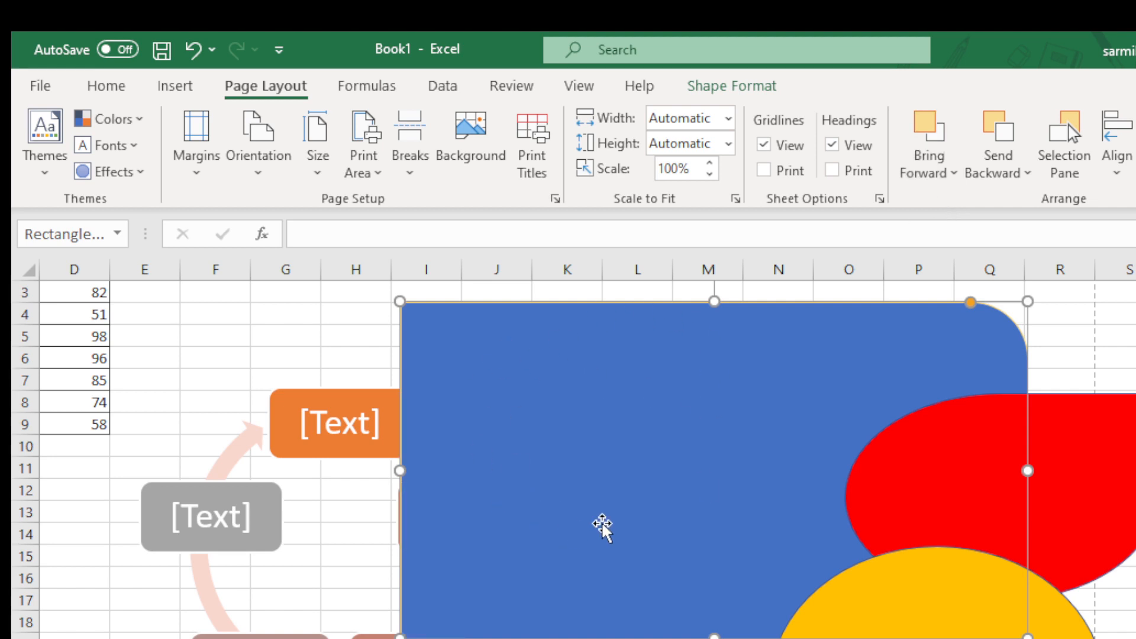
{"action": "left_click", "coordinate": [925, 170]}
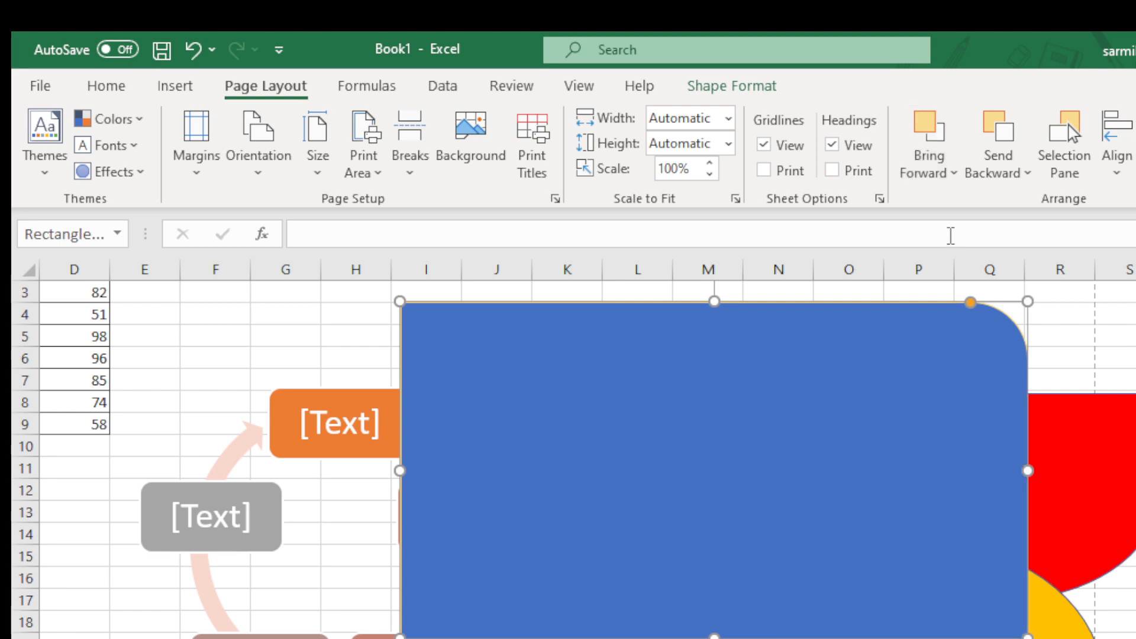
{"action": "left_click", "coordinate": [934, 173]}
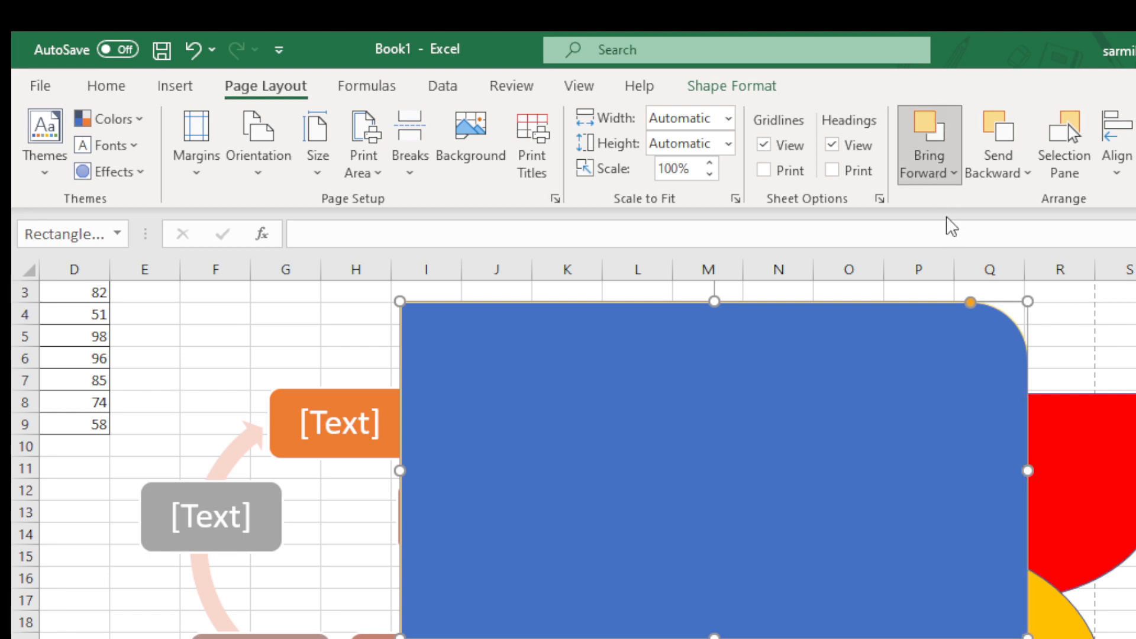
Send the blue rectangle backward until it lies behind the oval, the teardrop and the SmartArt cycle
{"action": "left_click", "coordinate": [976, 169]}
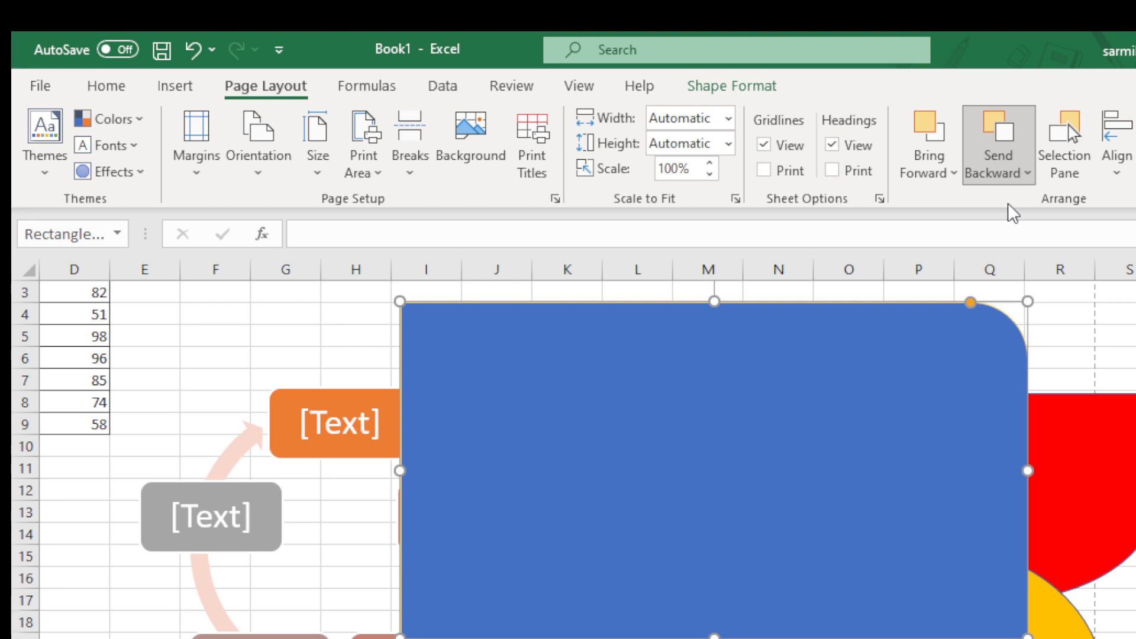
{"action": "left_click", "coordinate": [1001, 174]}
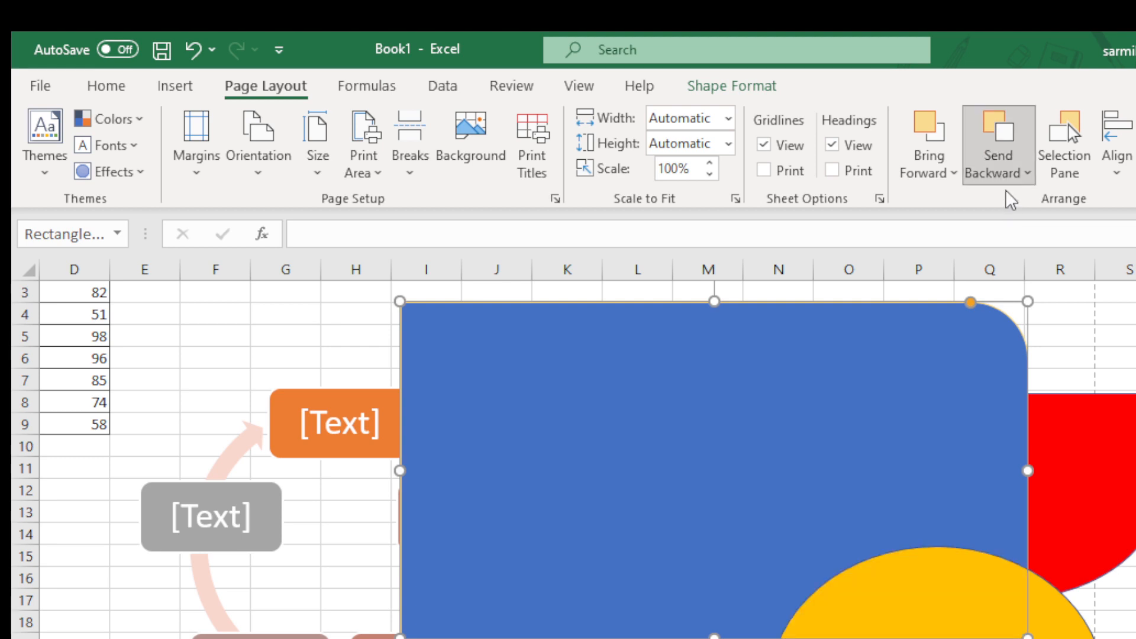
{"action": "left_click", "coordinate": [1003, 139]}
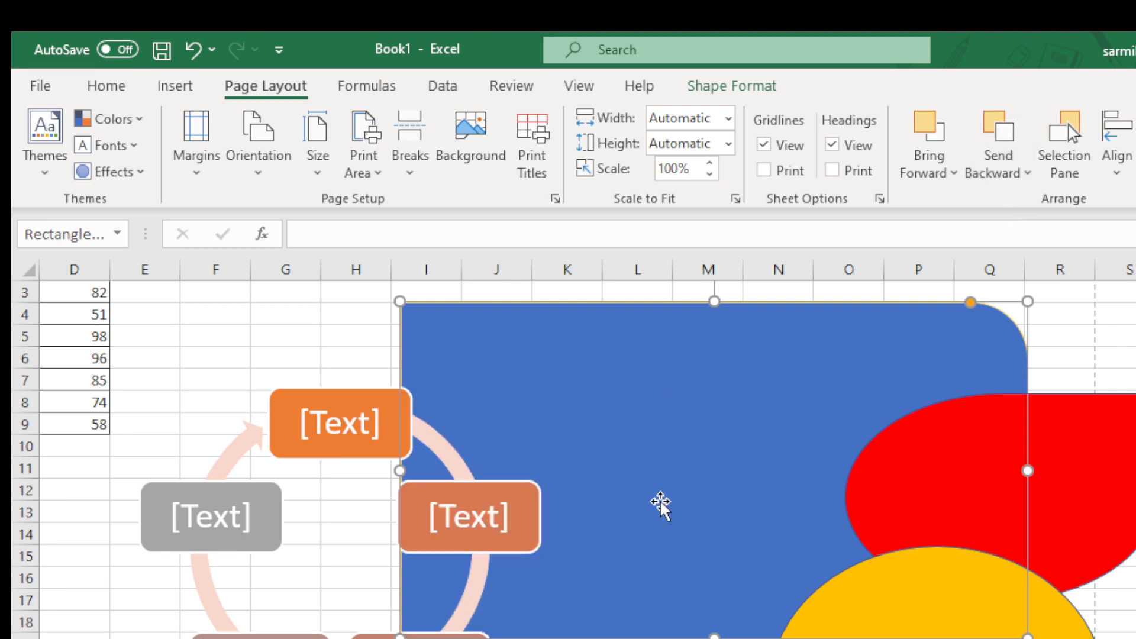
Show the Selection Pane and select the sheet's objects in turn, including the SmartArt, the blue rectangle and the red teardrop
{"action": "left_click", "coordinate": [1071, 174]}
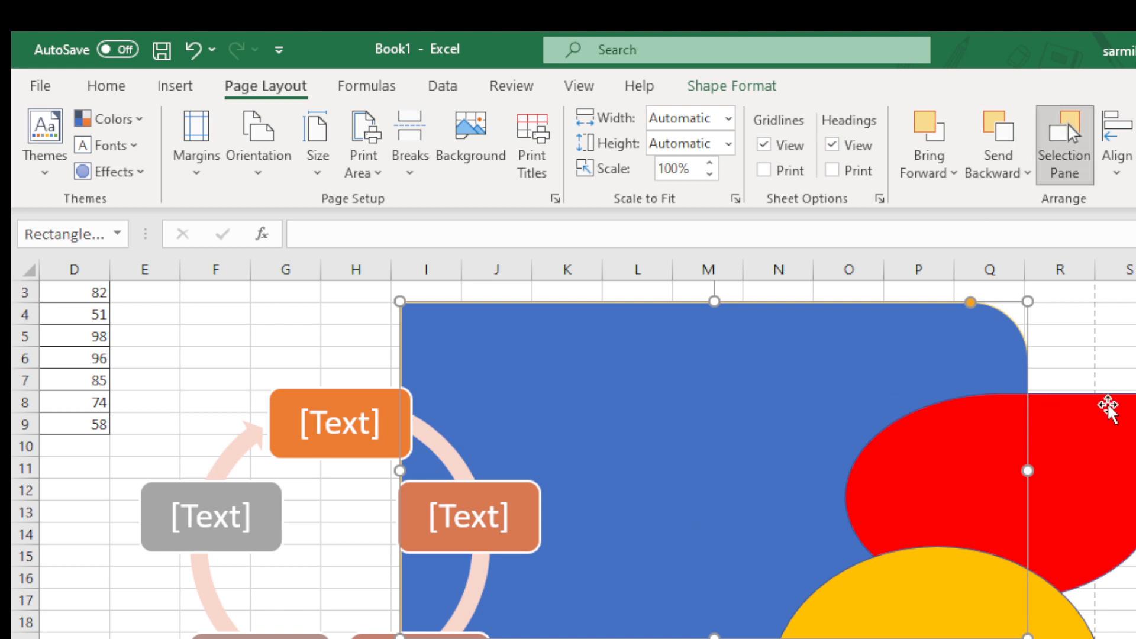
{"action": "key", "text": "Tab"}
{"action": "key", "text": "Tab"}
{"action": "key", "text": "Tab"}
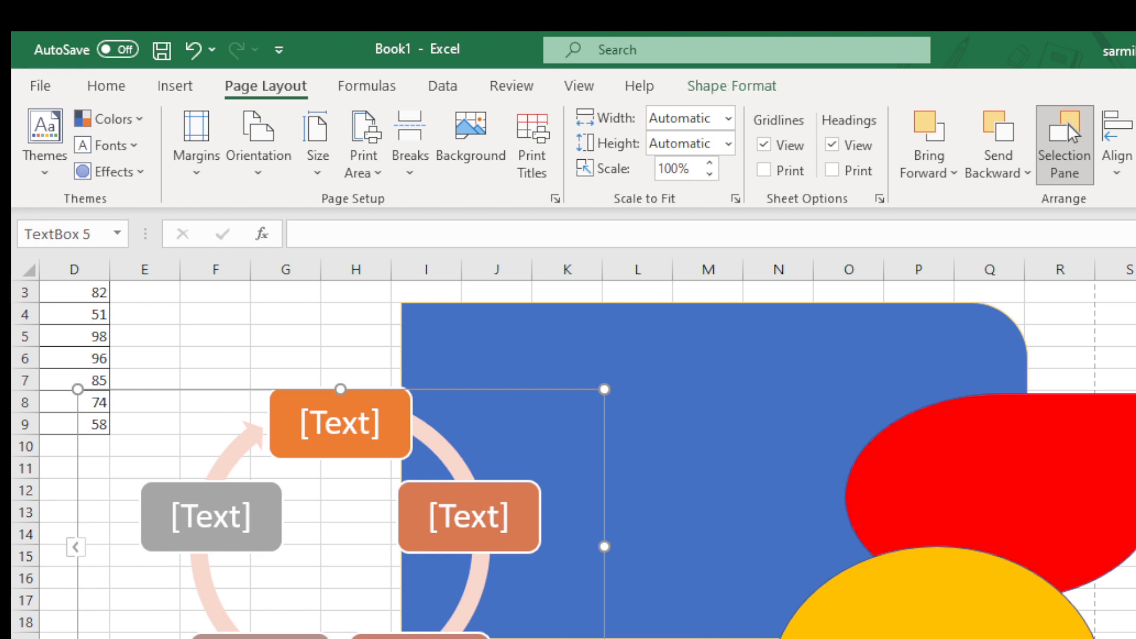
{"action": "key", "text": "Tab"}
{"action": "left_click", "coordinate": [694, 392]}
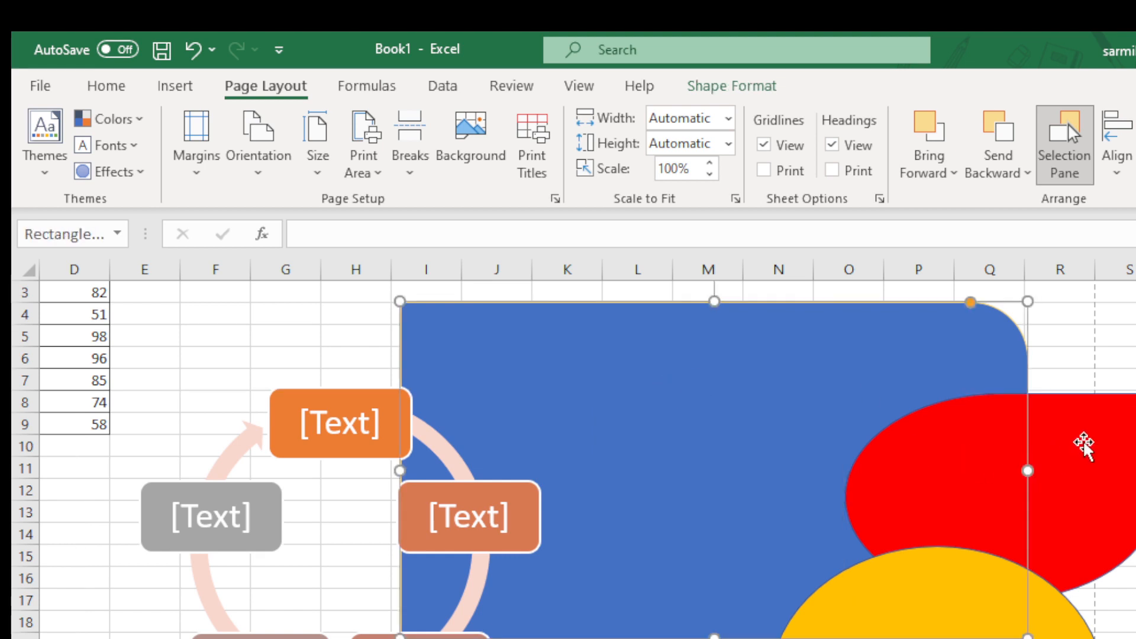
{"action": "left_click", "coordinate": [1087, 447]}
{"action": "left_click", "coordinate": [908, 353]}
{"action": "left_click", "coordinate": [1032, 444]}
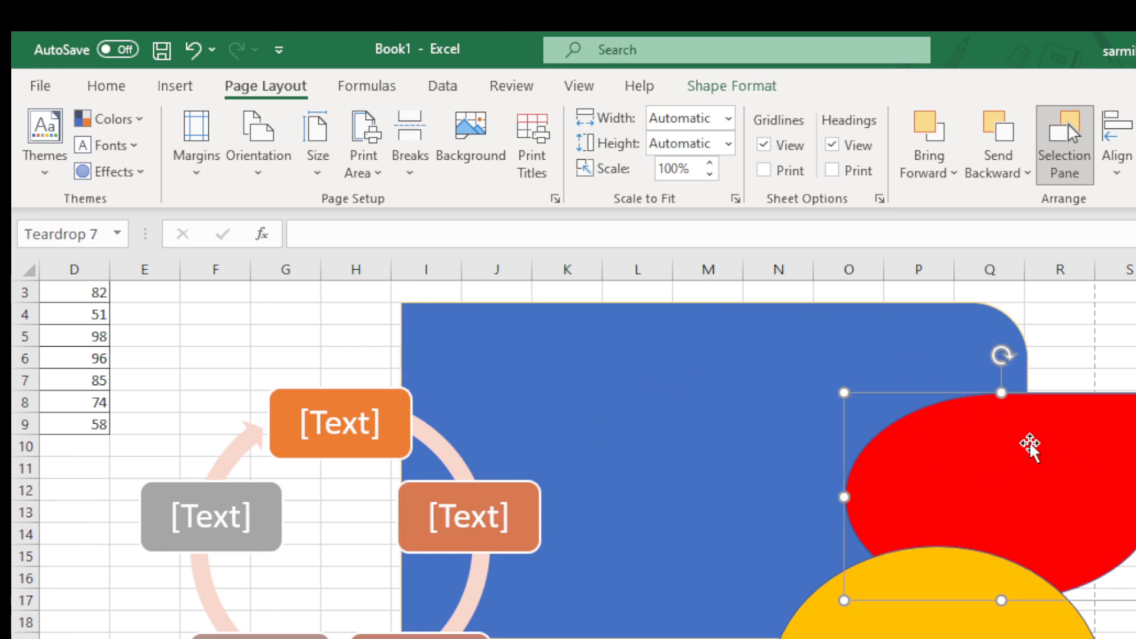
Reposition the blue rectangle so it starts in column I at row 3, behind the SmartArt cycle and the other shapes
{"action": "left_click_drag", "start_coordinate": [852, 396], "coordinate": [1011, 396]}
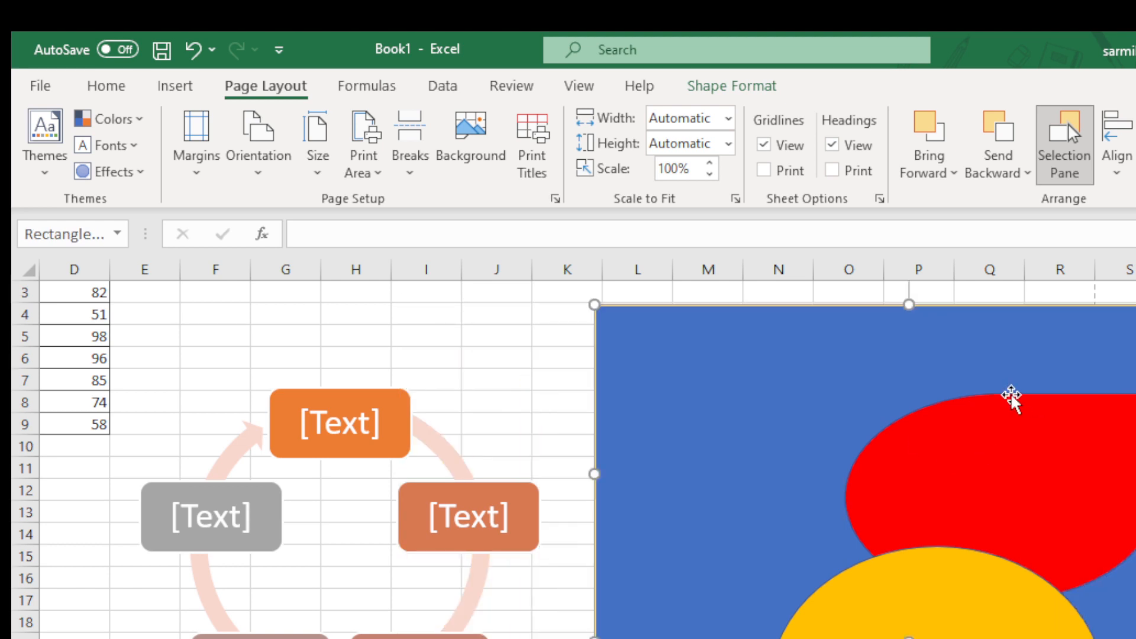
{"action": "left_click", "coordinate": [956, 450]}
{"action": "left_click", "coordinate": [707, 389]}
{"action": "left_click_drag", "start_coordinate": [717, 388], "coordinate": [577, 358]}
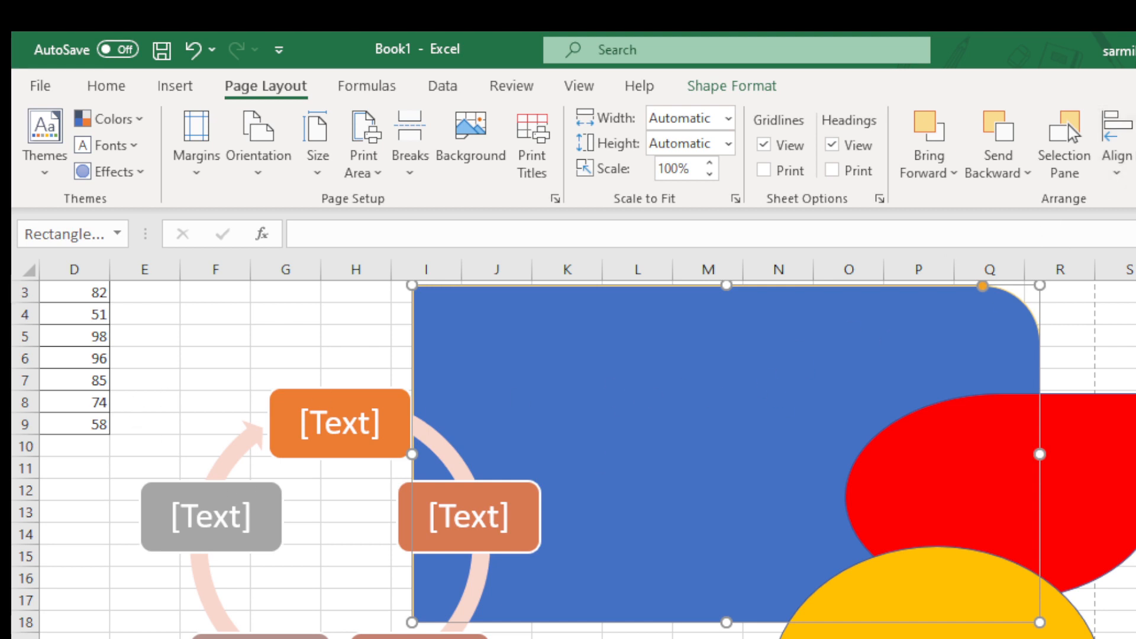
Rotate the red teardrop by 90 degrees and flip it horizontally
{"action": "left_click", "coordinate": [436, 491]}
{"action": "left_click", "coordinate": [870, 382]}
{"action": "left_click", "coordinate": [994, 417]}
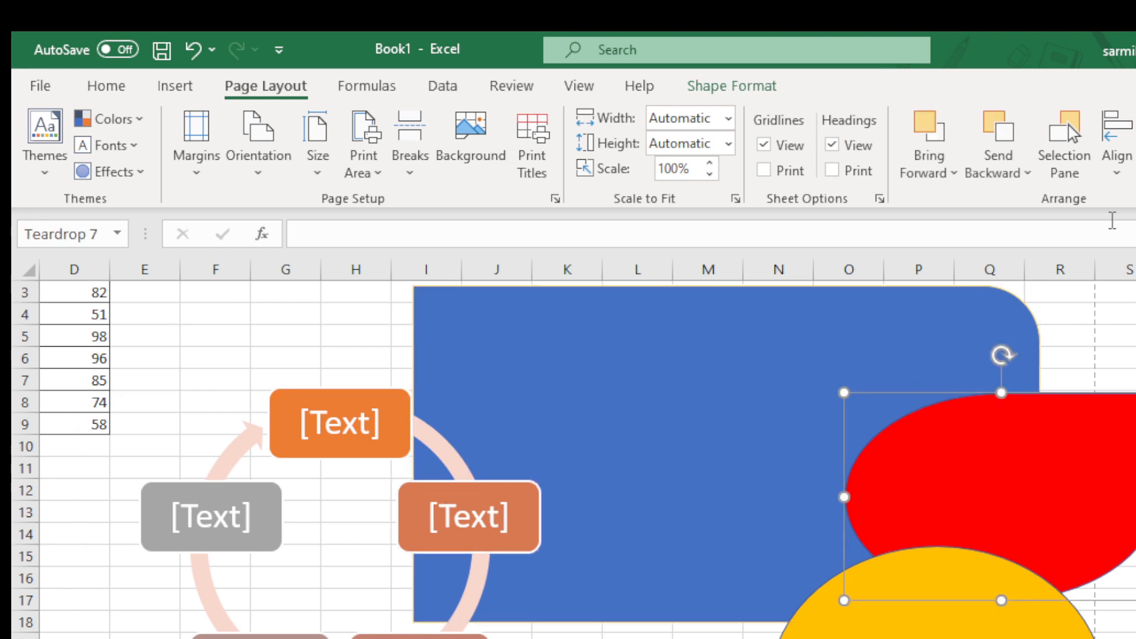
{"action": "left_click_drag", "start_coordinate": [1001, 355], "coordinate": [859, 496]}
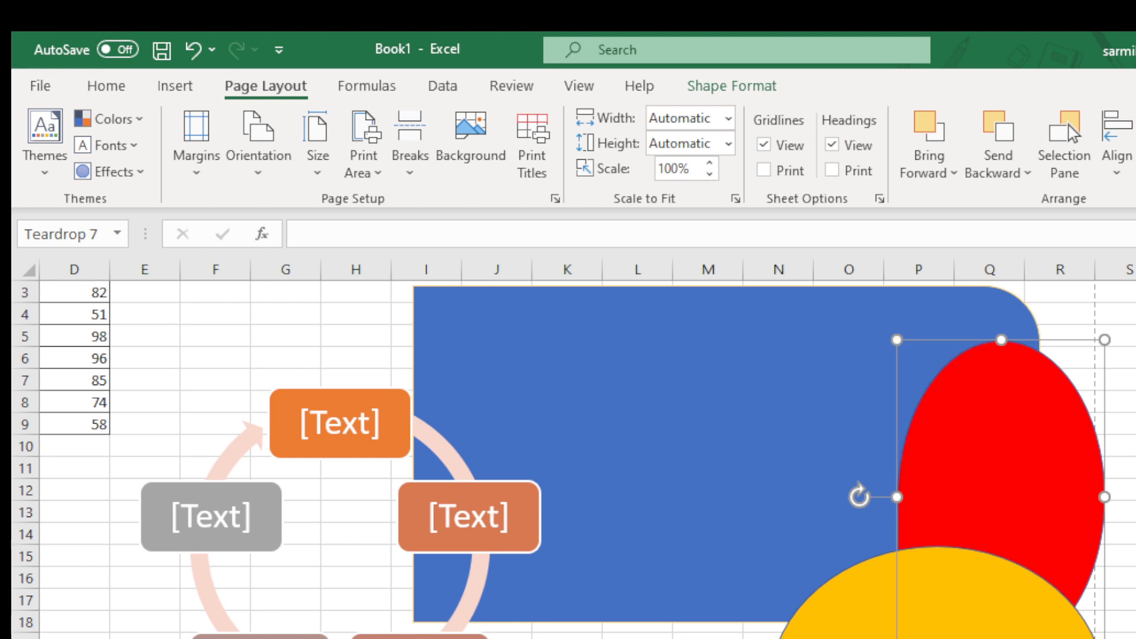
{"action": "left_click", "coordinate": [1133, 281]}
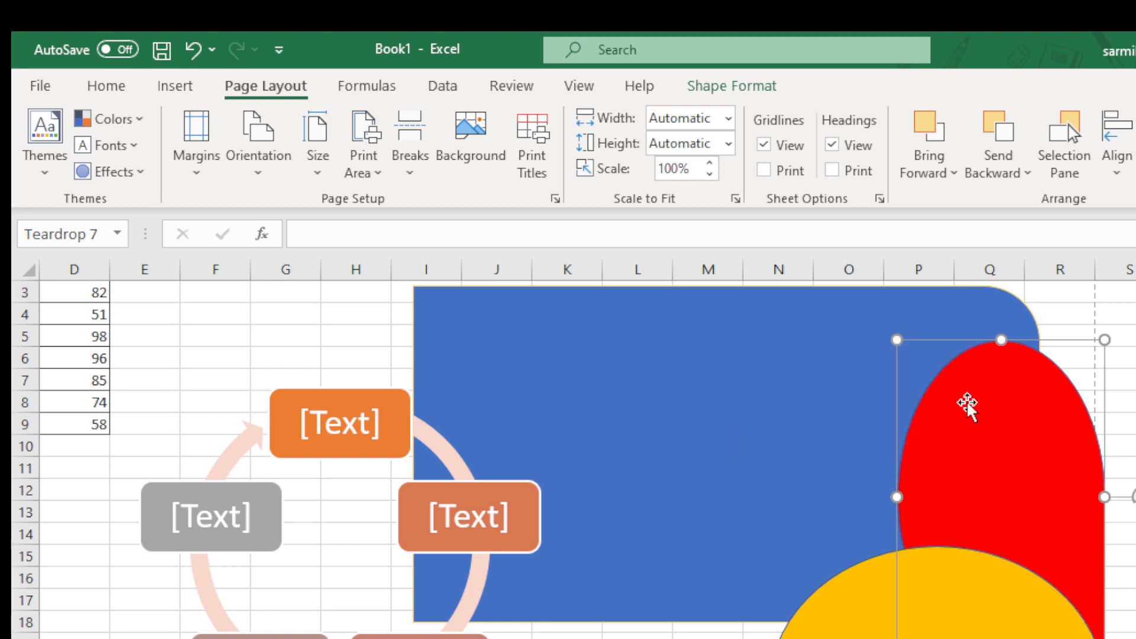
Move the yellow oval away from the red teardrop so it spans columns J to O, with its upper edge at row 13
{"action": "left_click", "coordinate": [509, 428]}
{"action": "left_click_drag", "start_coordinate": [937, 636], "coordinate": [663, 608]}
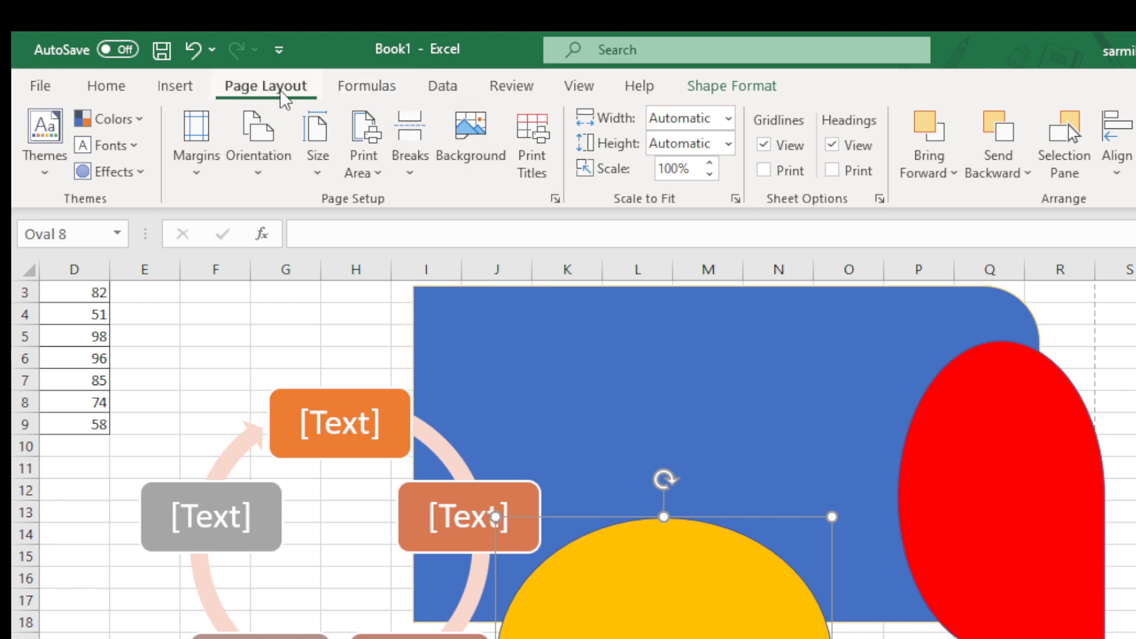
Apply a different workbook theme, one with an orange, blue and green palette
{"action": "left_click", "coordinate": [39, 174]}
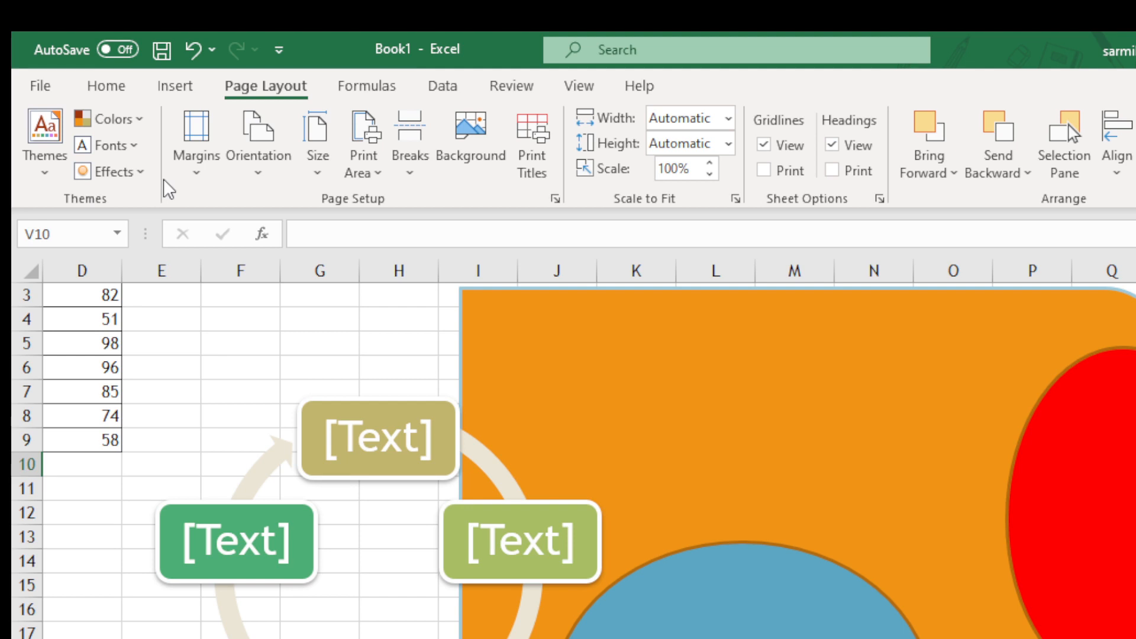
Preview the active sheet's printout, check its second page, and return to the worksheet without printing
{"action": "left_click", "coordinate": [200, 168]}
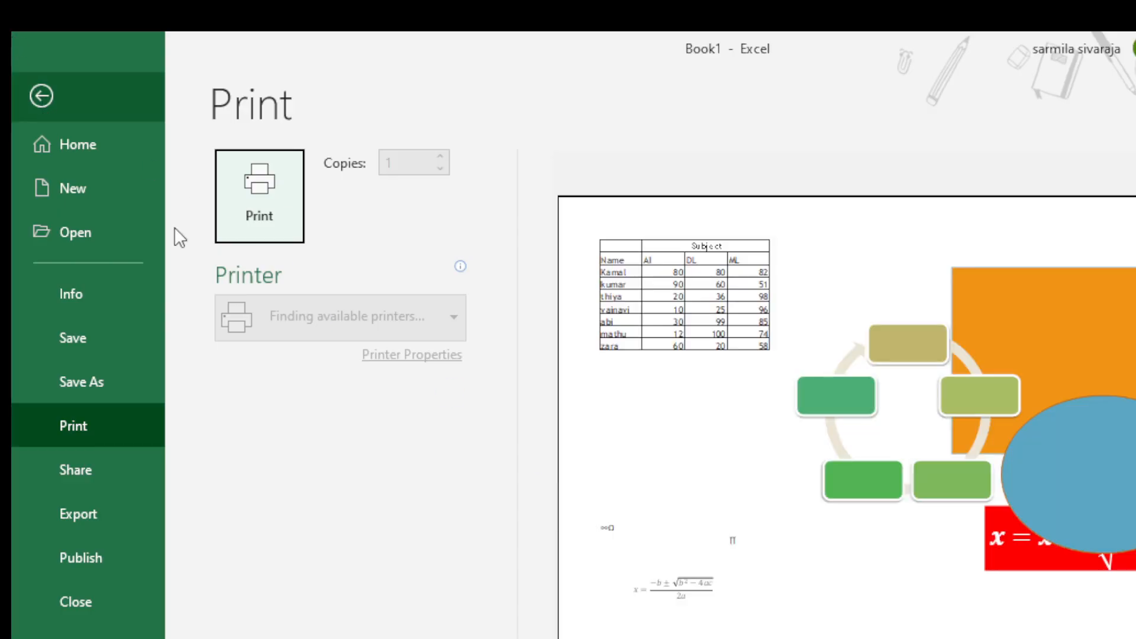
{"action": "scroll", "coordinate": [1080, 598], "scroll_direction": "down", "scroll_amount": 1}
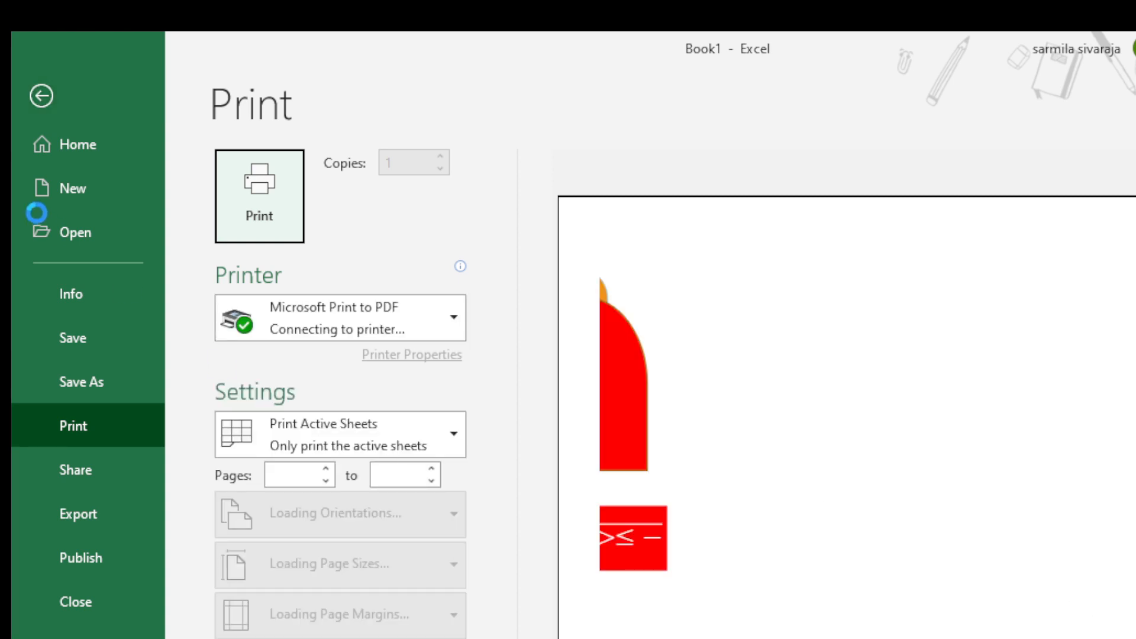
{"action": "left_click", "coordinate": [43, 96]}
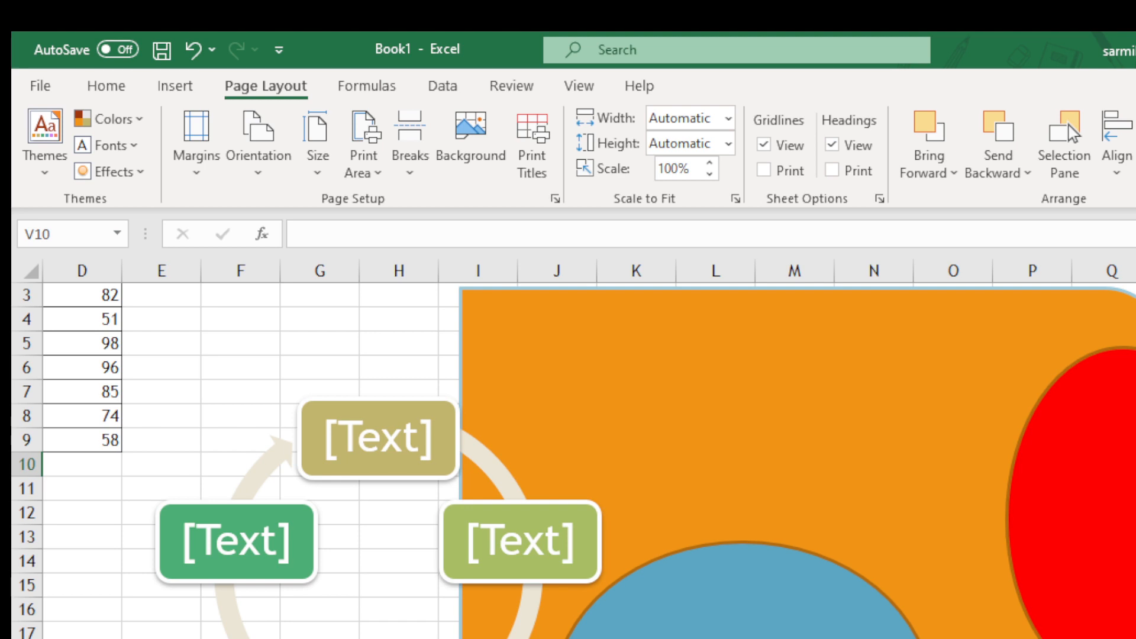
Show the Selection Pane for the objects on the sheet
{"action": "left_click", "coordinate": [1068, 133]}
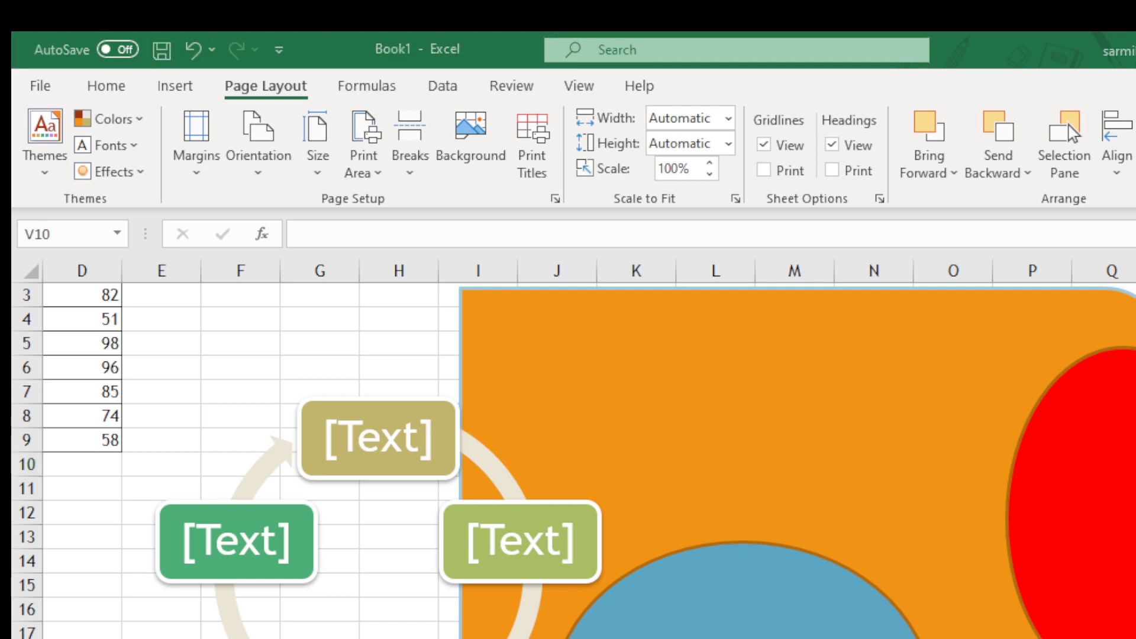